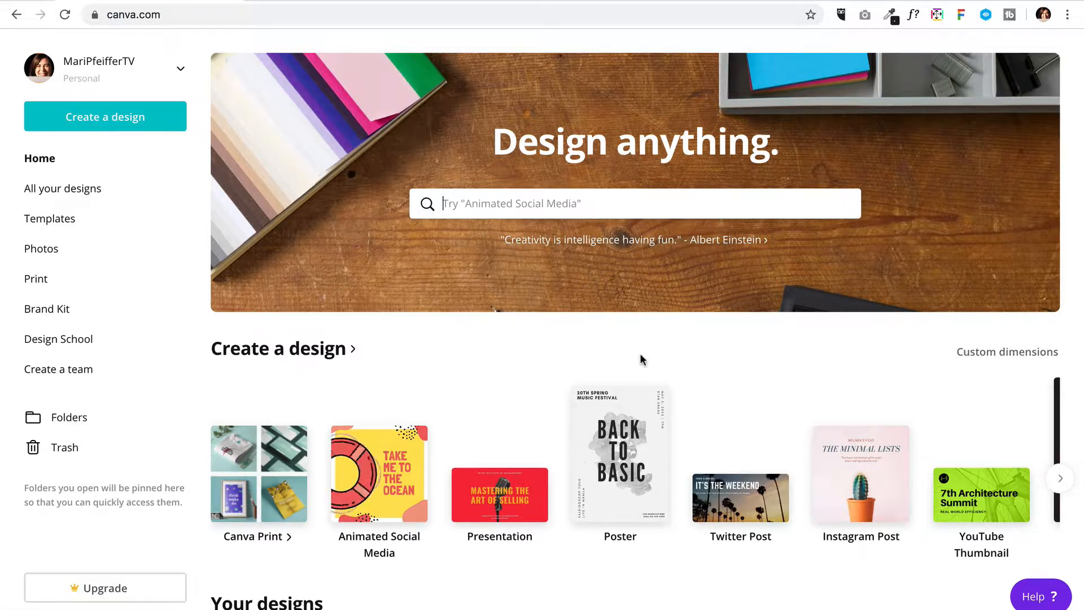
# Look through the available design types in the Create a design section and return to the first ones.
pyautogui.scroll(-2, 639, 354)
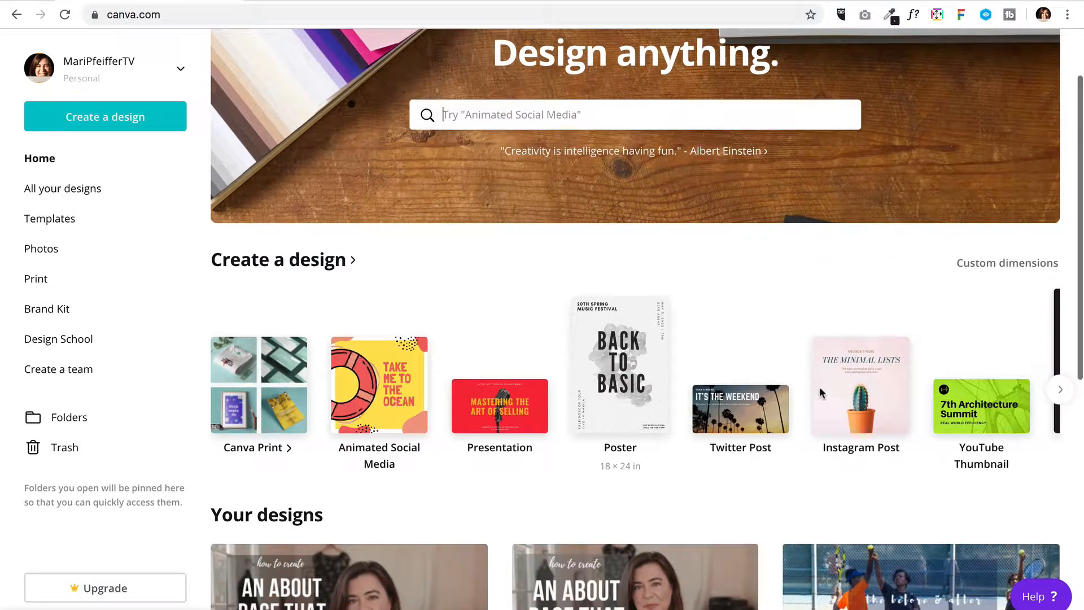
pyautogui.click(1059, 391)
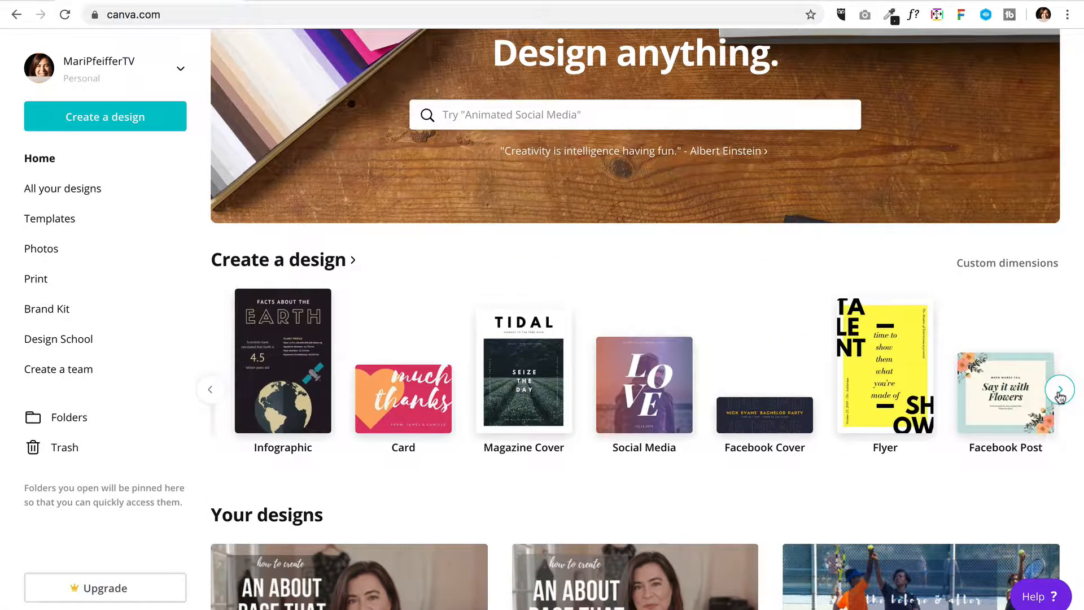
pyautogui.click(1060, 391)
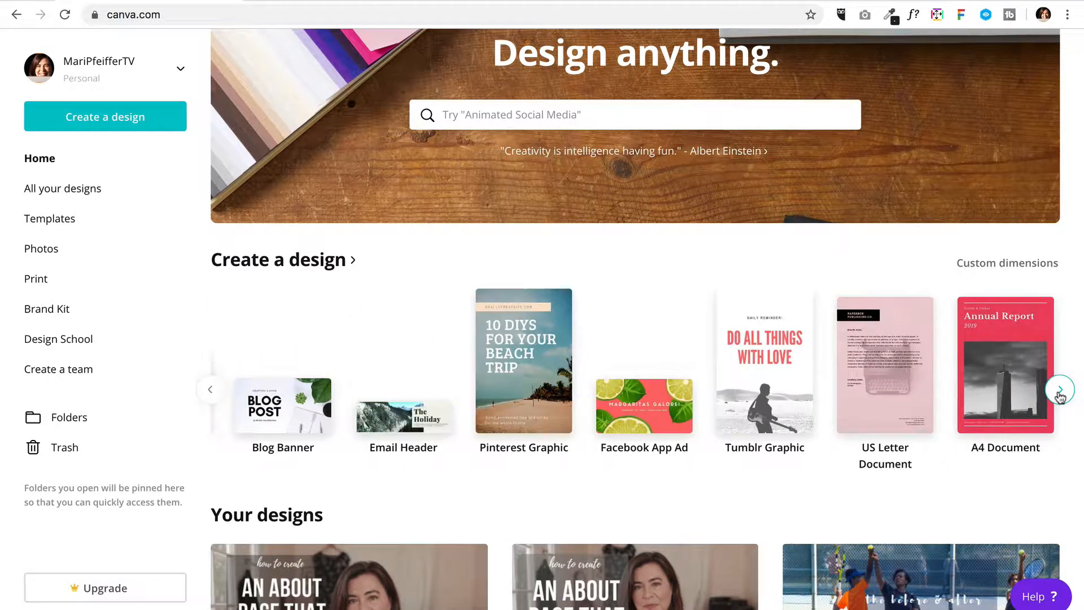
pyautogui.click(1060, 391)
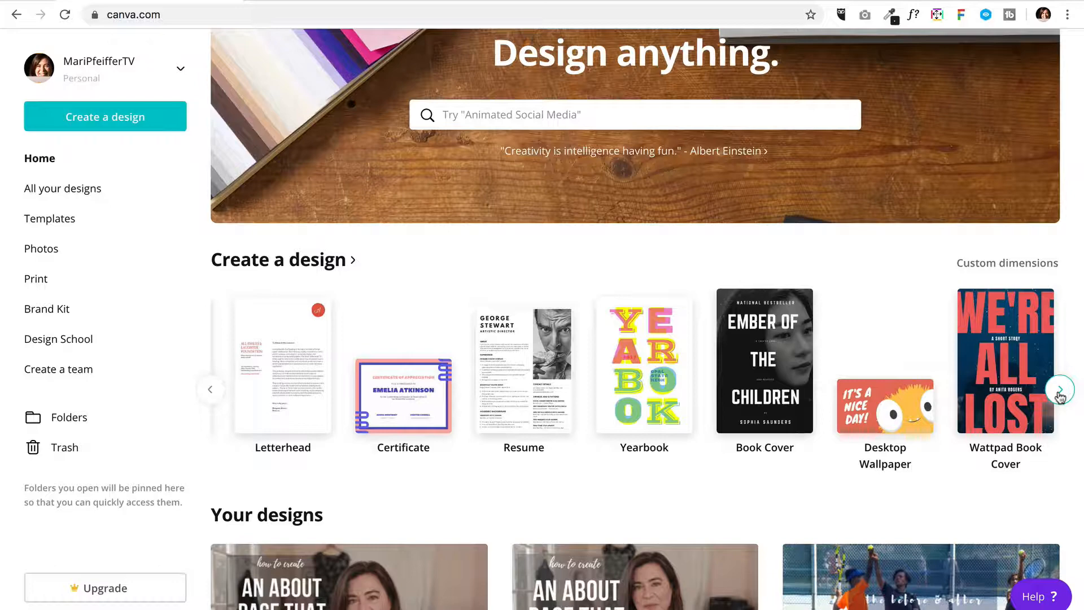
pyautogui.click(1060, 391)
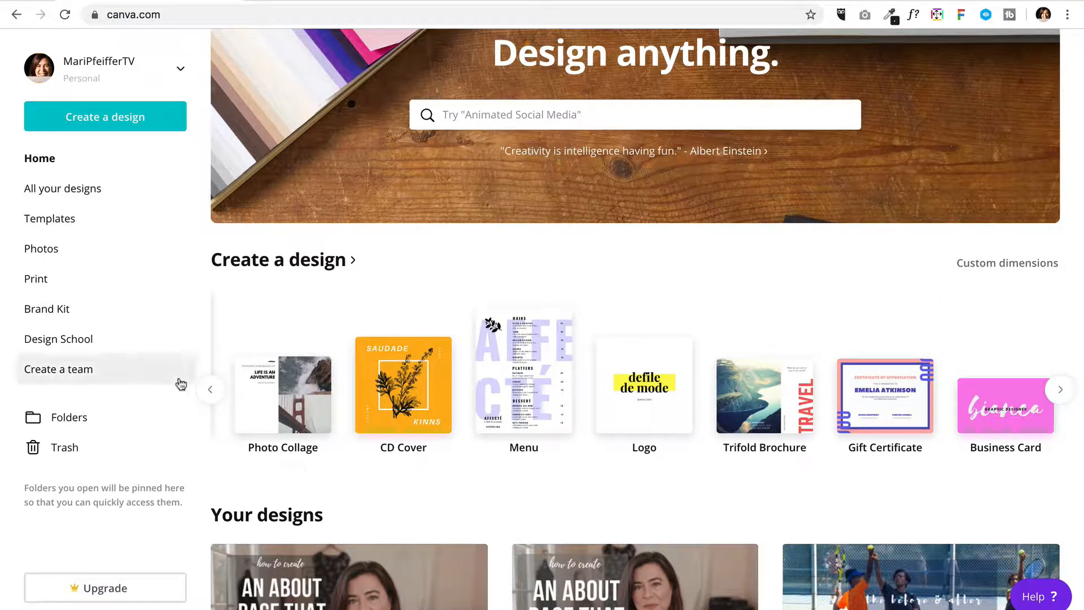
pyautogui.click(210, 389)
pyautogui.click(215, 390)
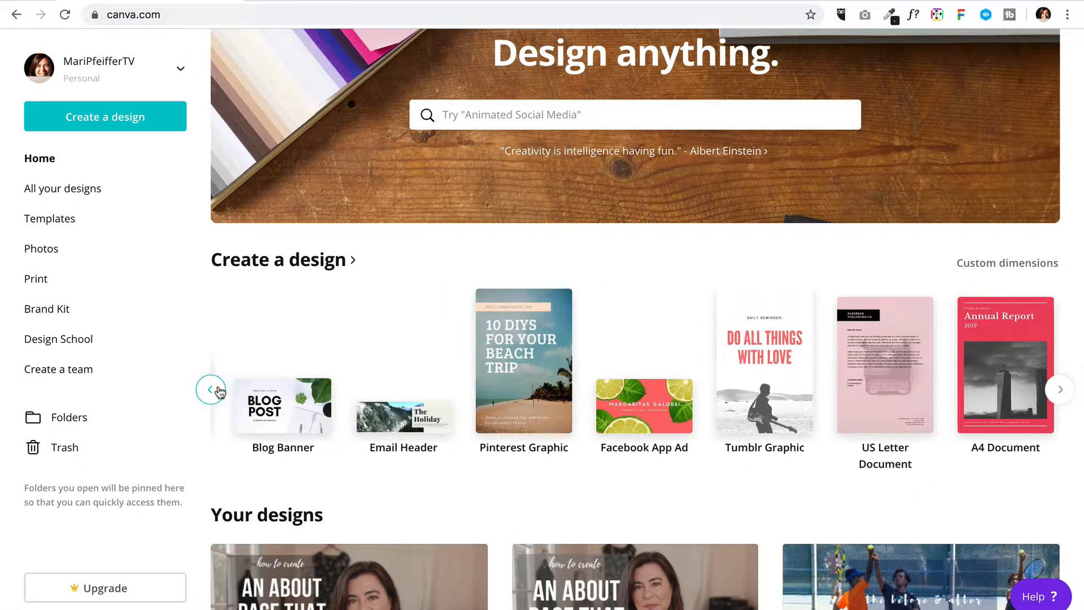
pyautogui.click(219, 392)
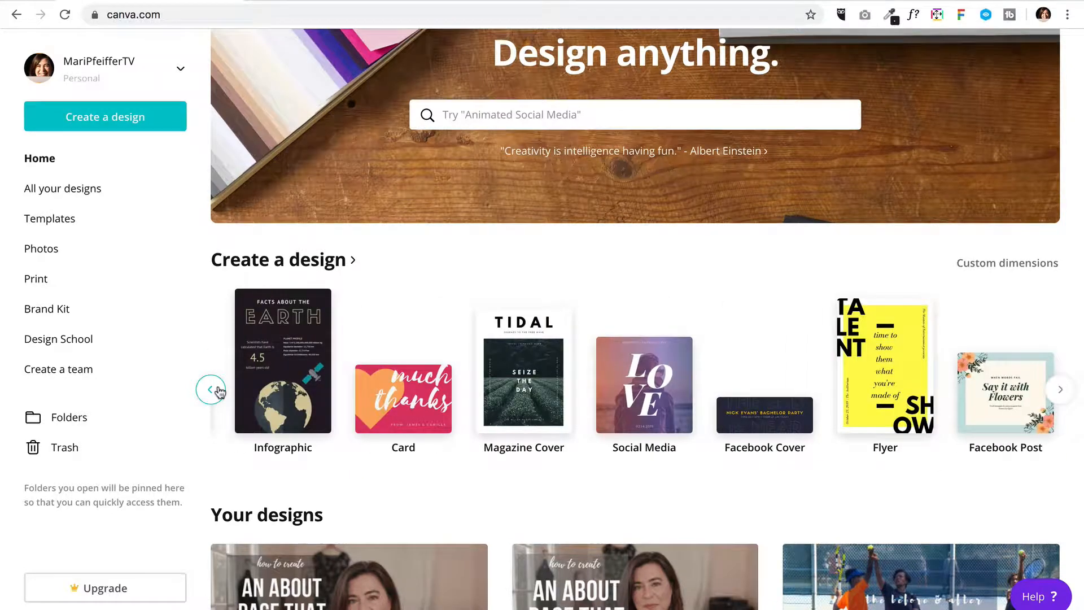
pyautogui.click(220, 391)
# Move the existing design "It's time to celebrate" to the trash.
pyautogui.scroll(-2, 347, 432)
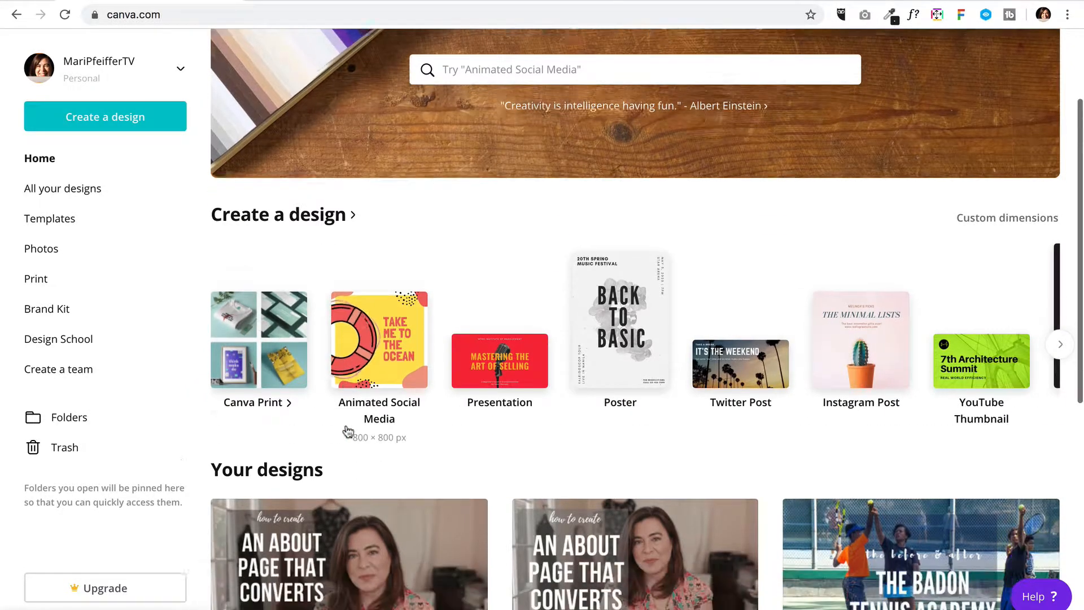
pyautogui.scroll(-5, 348, 432)
pyautogui.scroll(-3, 374, 507)
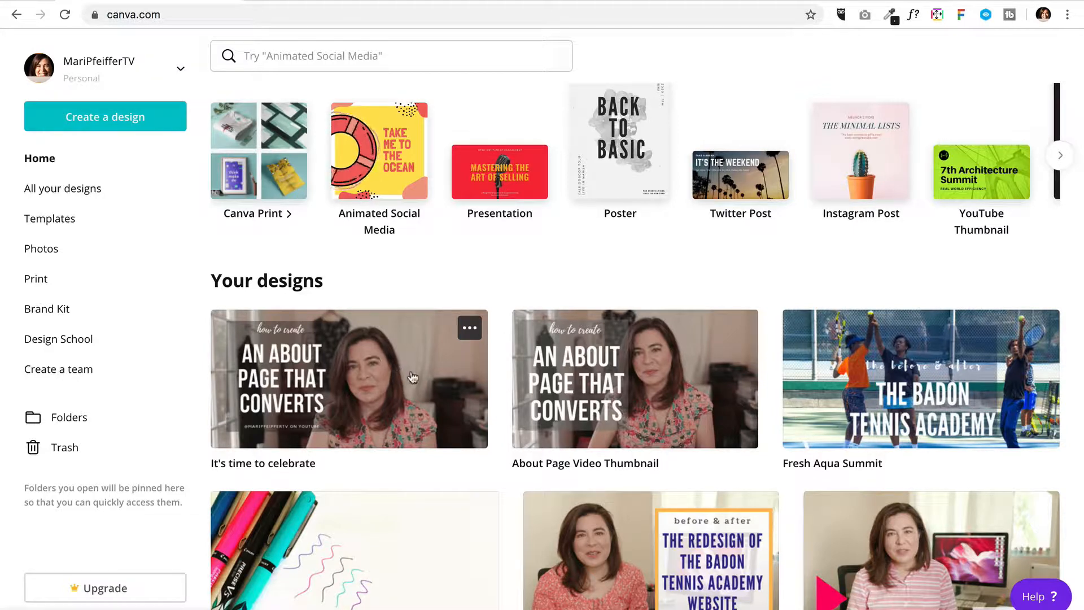
pyautogui.click(470, 327)
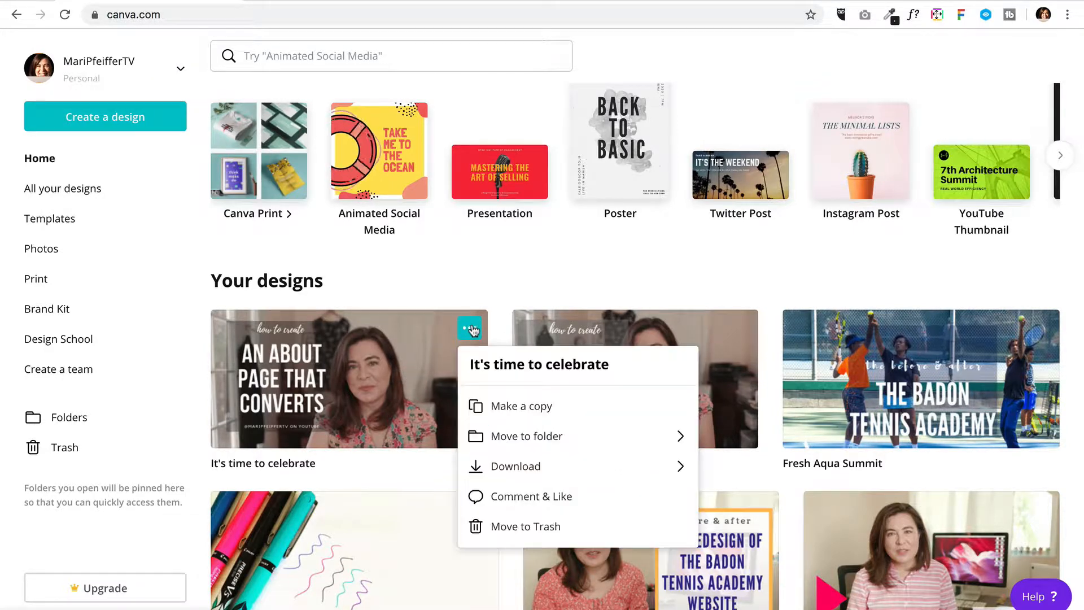
pyautogui.click(478, 526)
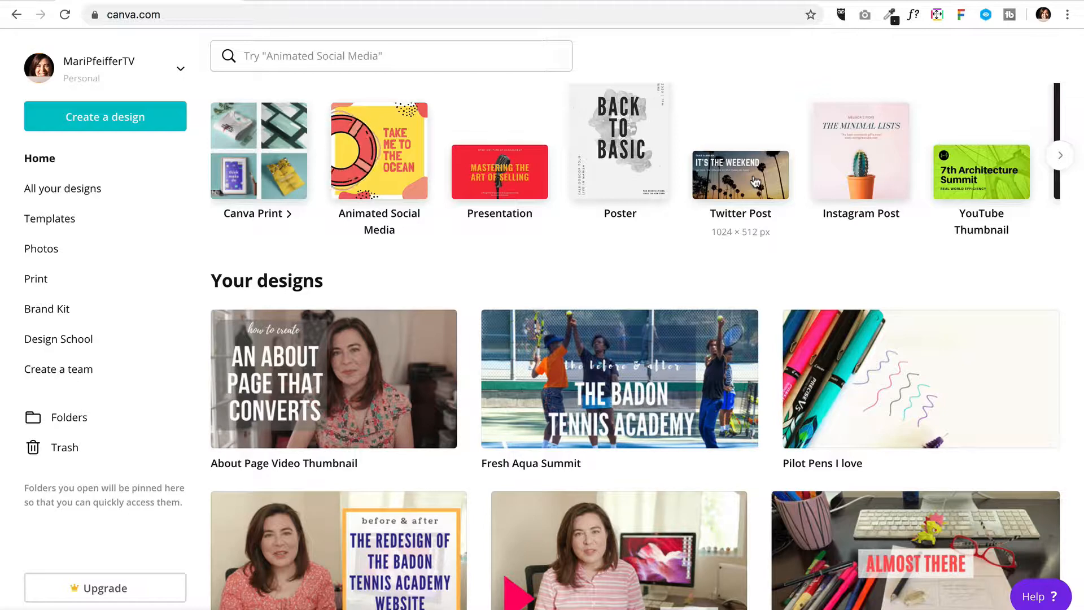
# Create a new Twitter Post design and apply the "Spring has sprung!" flower shop template to it.
pyautogui.click(724, 179)
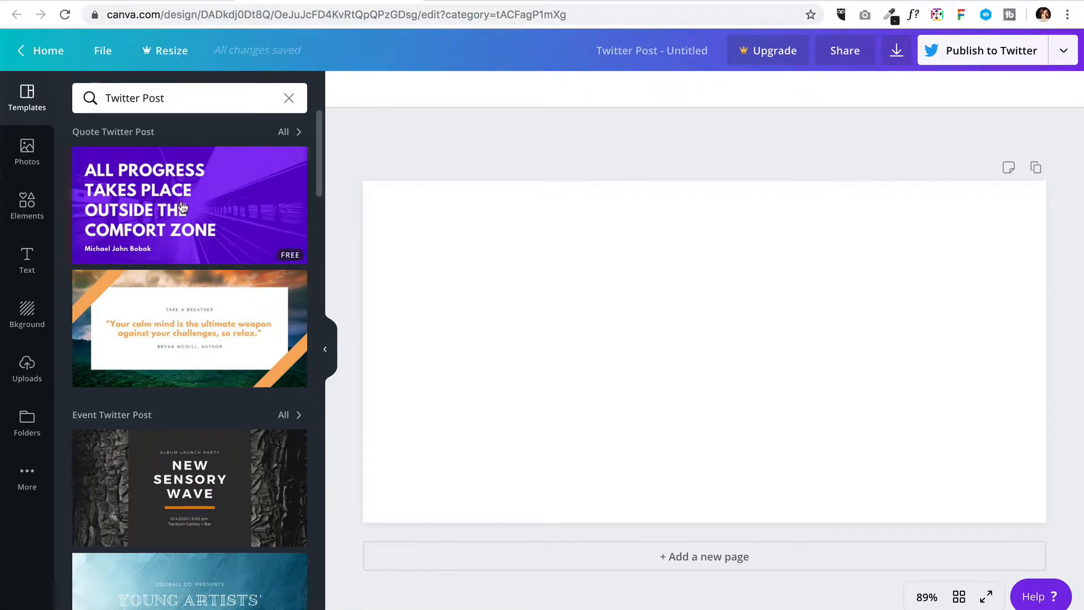
pyautogui.scroll(-2, 166, 409)
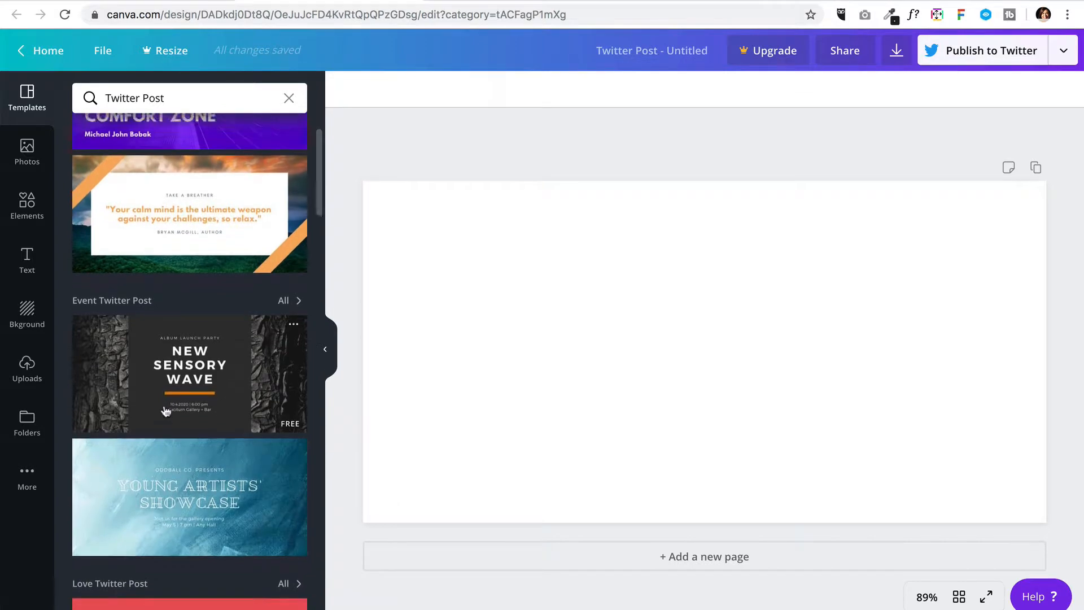
pyautogui.scroll(3, 164, 411)
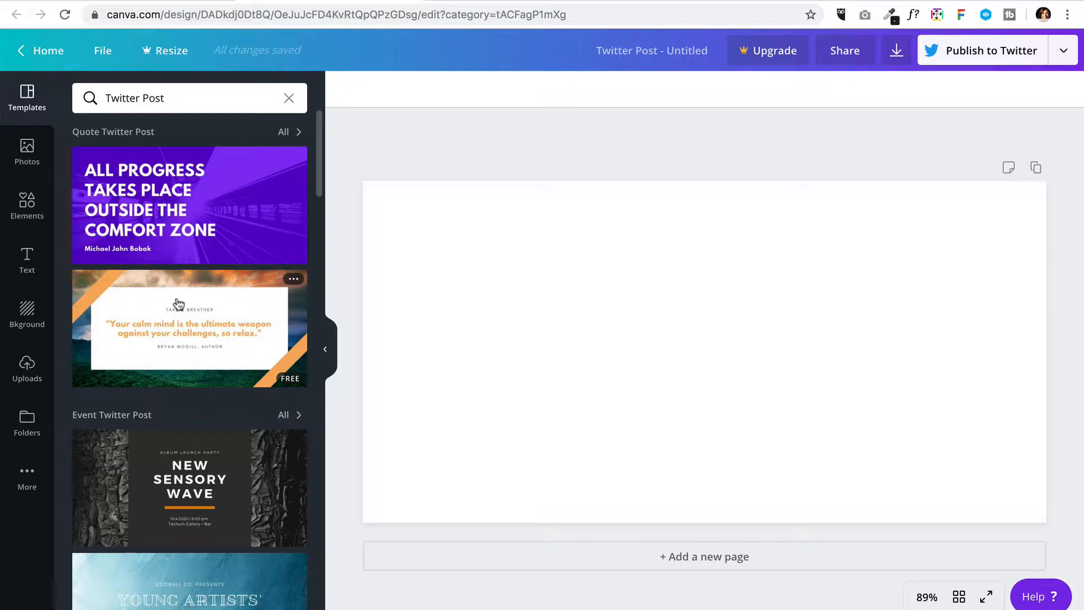
pyautogui.scroll(-1, 178, 304)
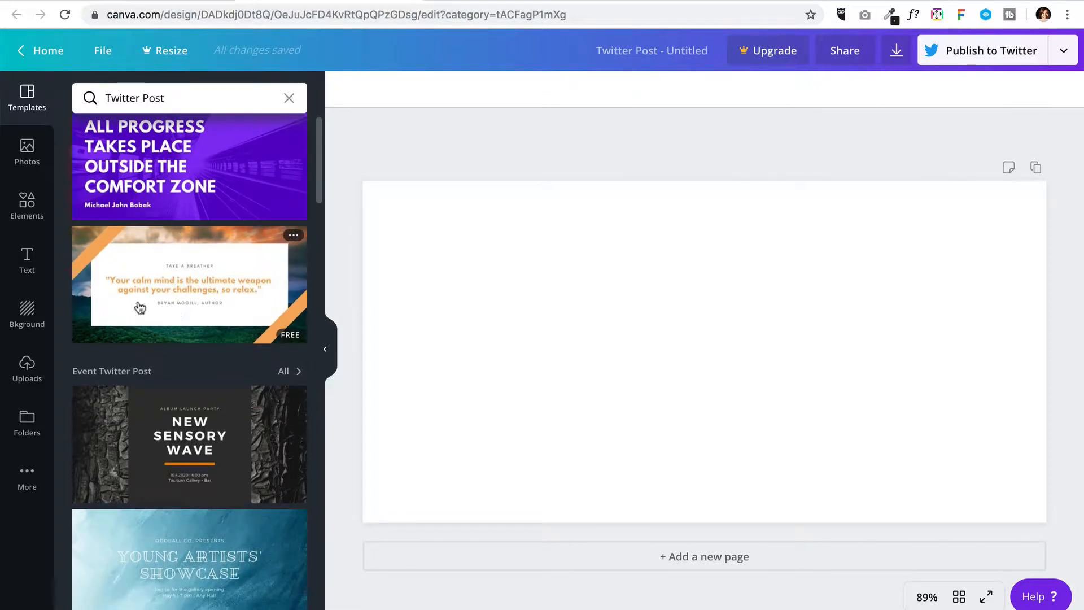
pyautogui.scroll(-3, 158, 353)
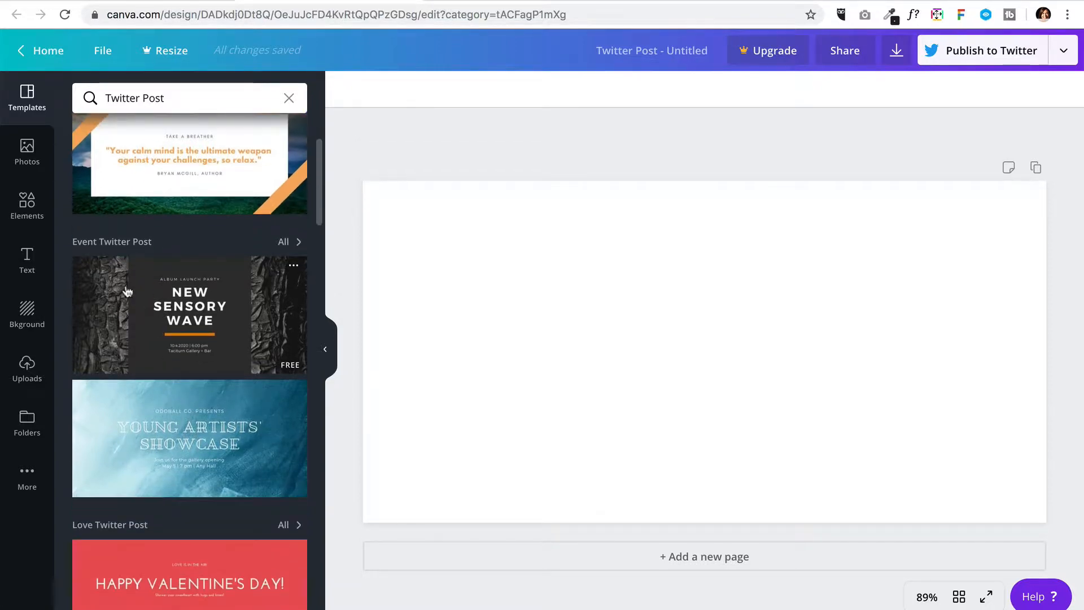
pyautogui.scroll(-3, 169, 395)
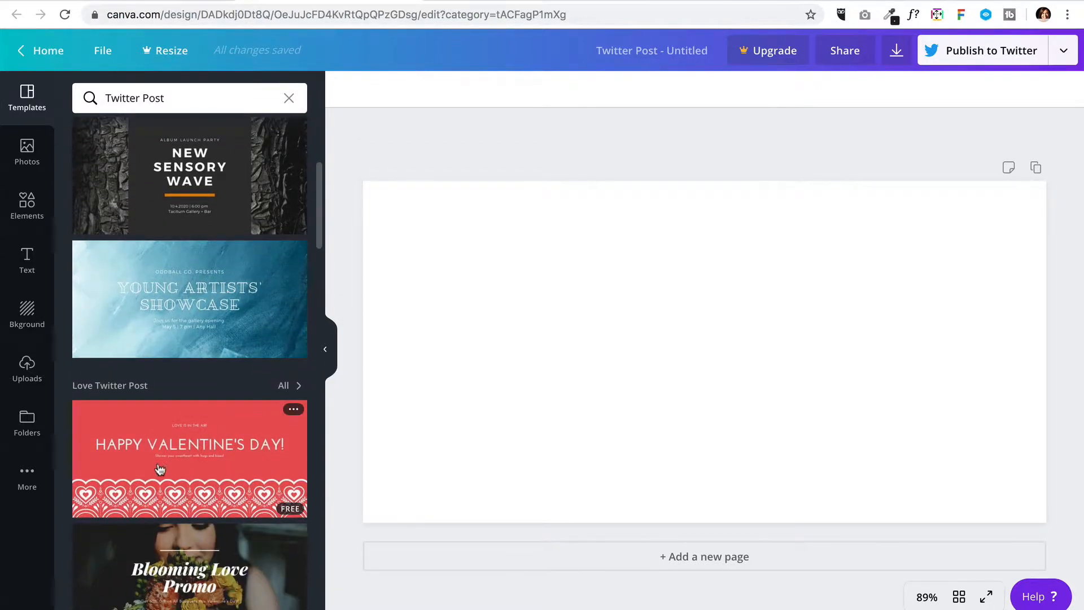
pyautogui.scroll(-18, 160, 469)
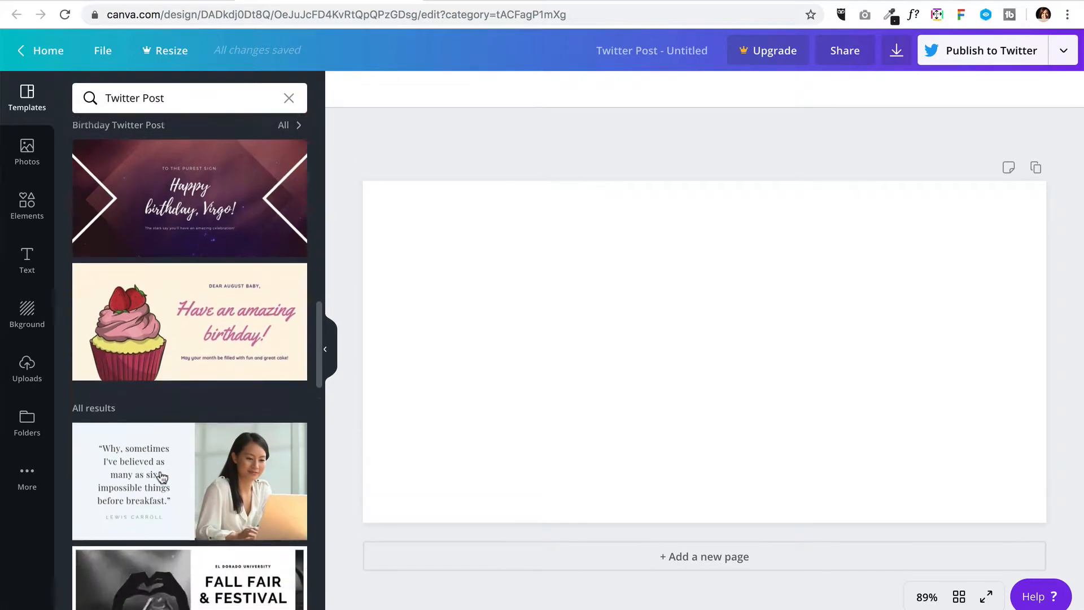
pyautogui.scroll(-10, 162, 477)
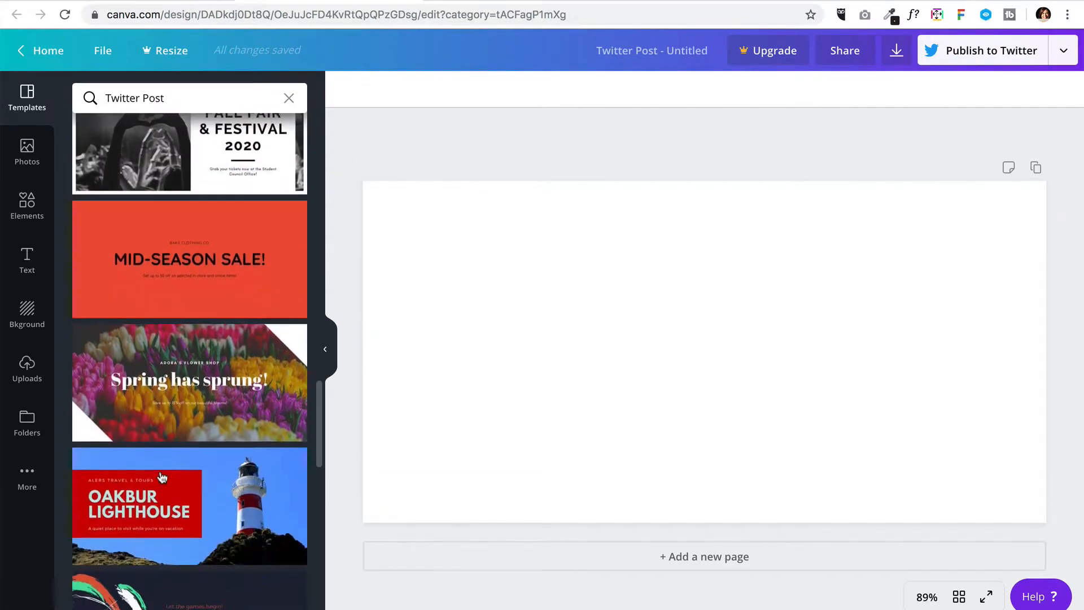
pyautogui.scroll(-5, 162, 477)
pyautogui.scroll(1, 162, 477)
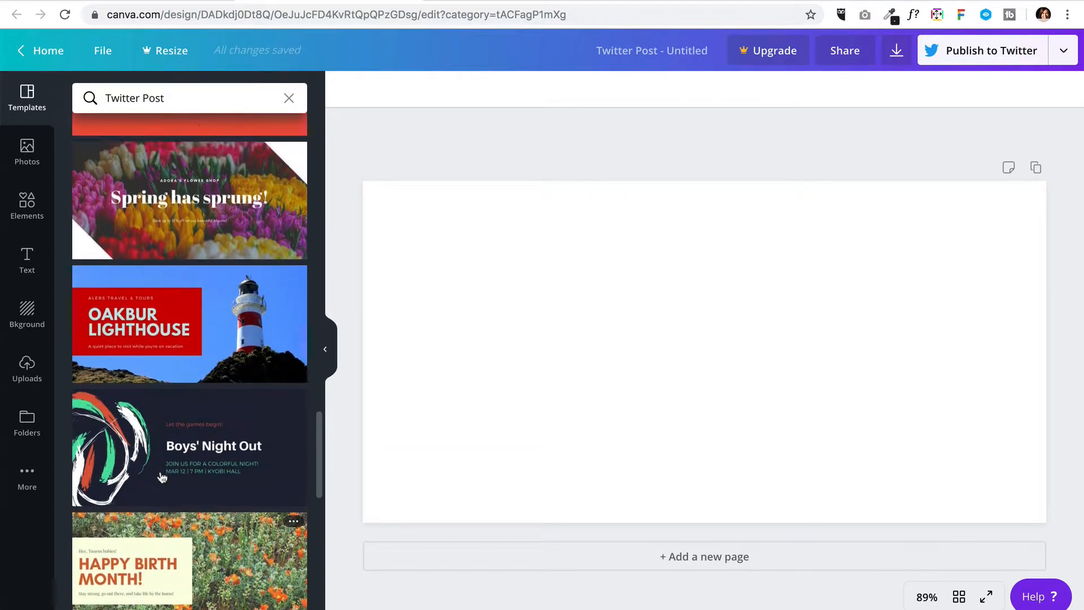
pyautogui.scroll(2, 162, 477)
pyautogui.click(257, 337)
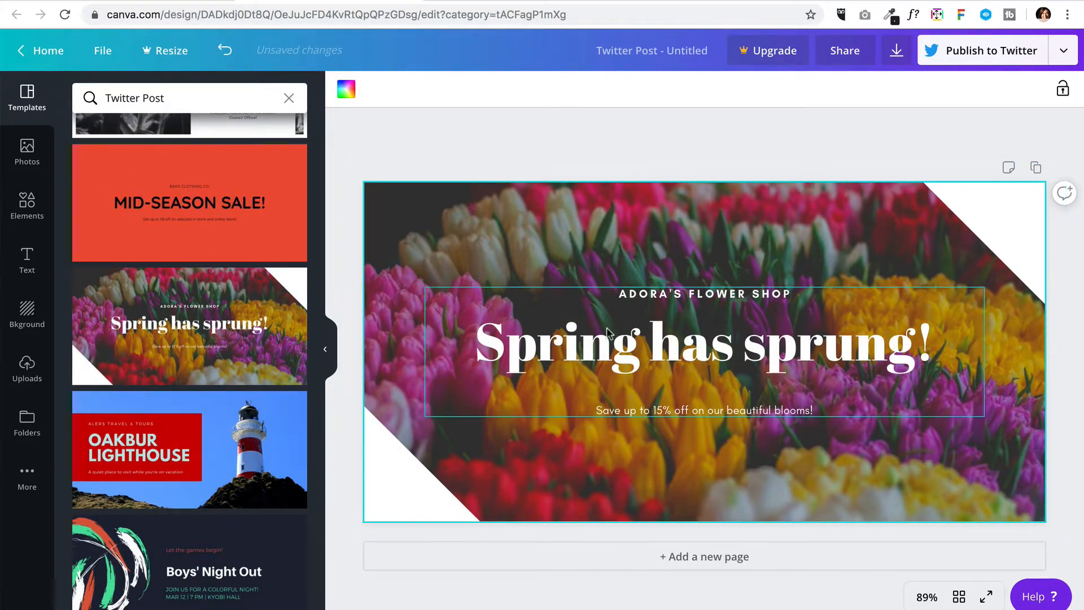
# Delete the template's corner shapes, tulip photo and text group so that the page is blank.
pyautogui.click(325, 350)
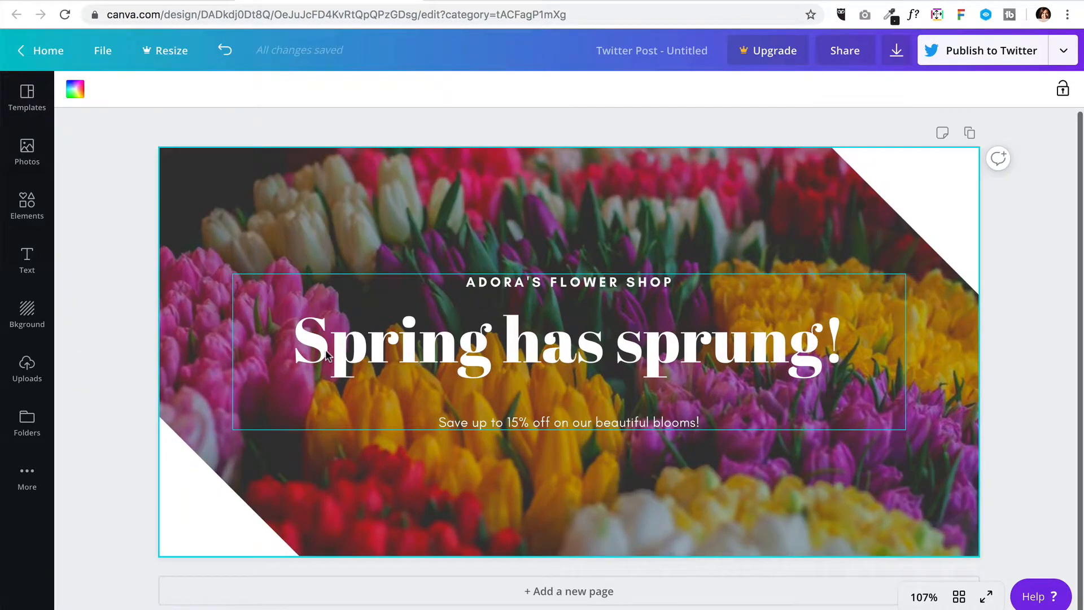
pyautogui.click(883, 219)
pyautogui.press('Delete')
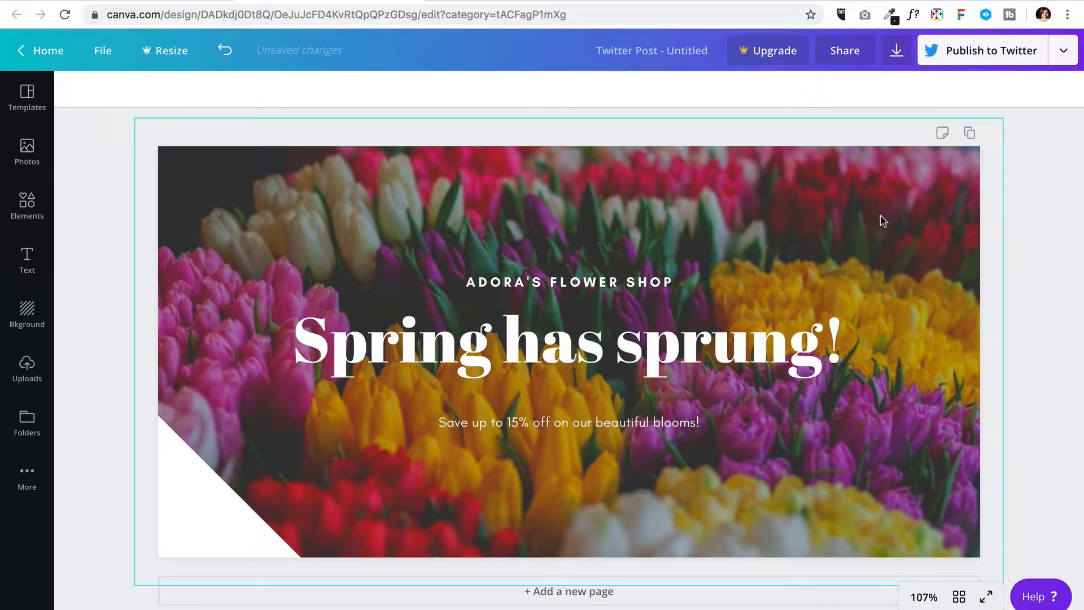
pyautogui.click(882, 221)
pyautogui.press('Delete')
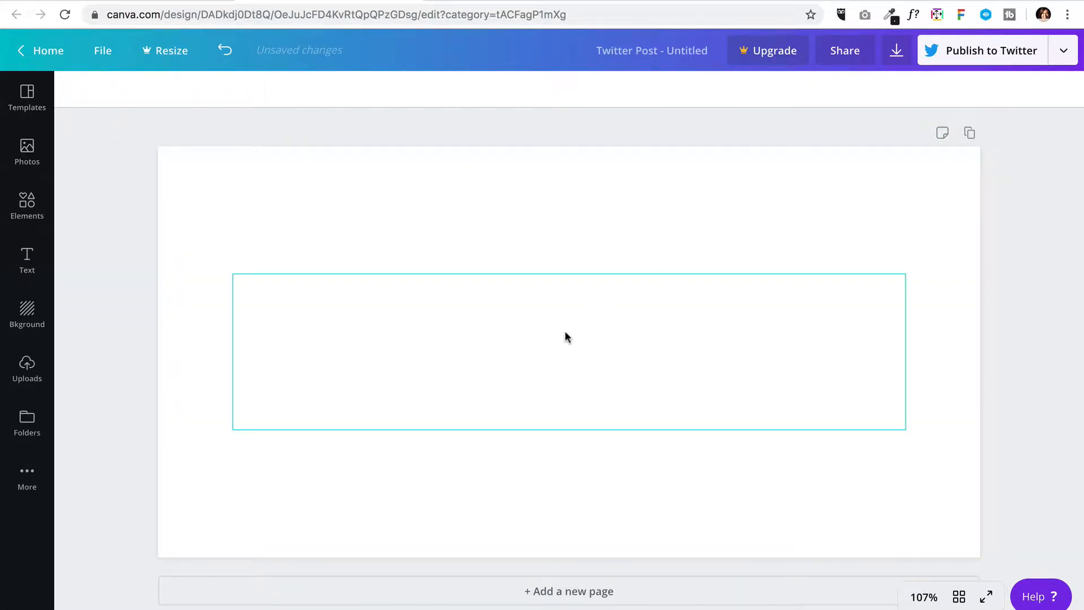
pyautogui.click(566, 335)
pyautogui.press('Delete')
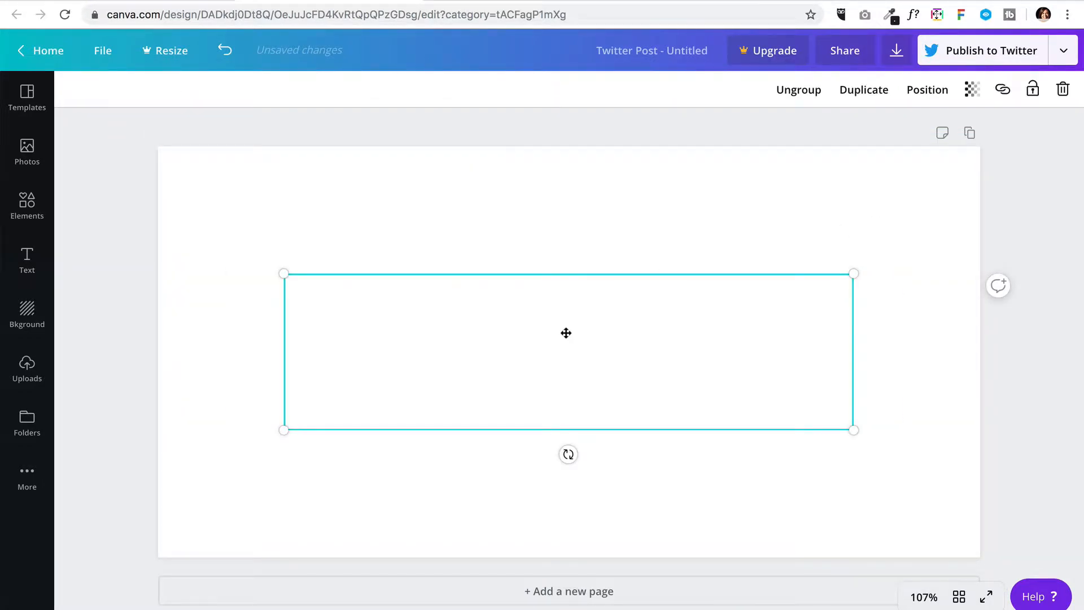
pyautogui.press('Delete')
pyautogui.click(266, 484)
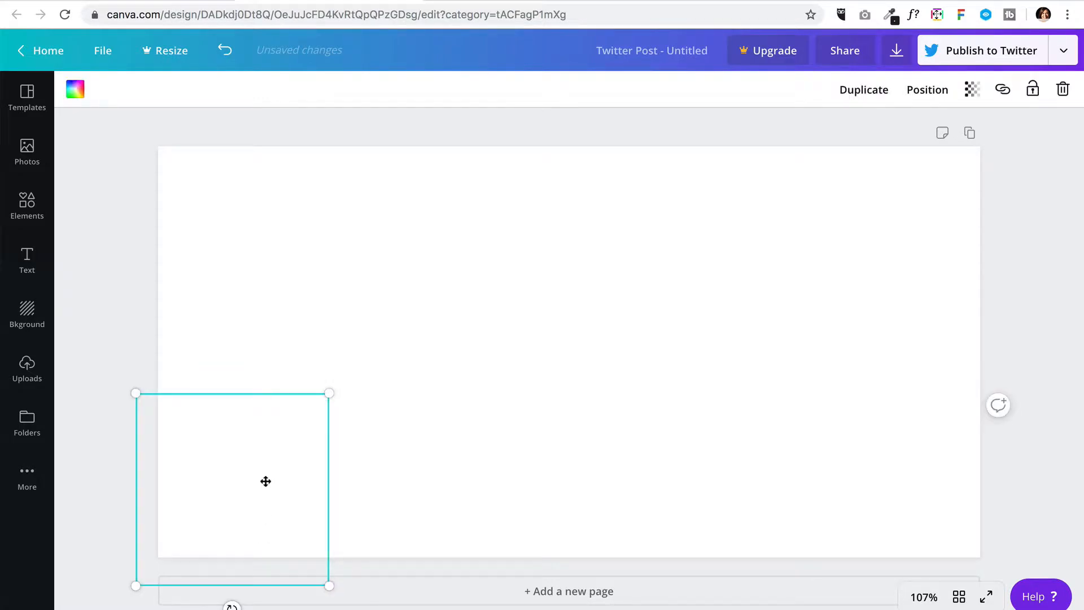
pyautogui.press('Delete')
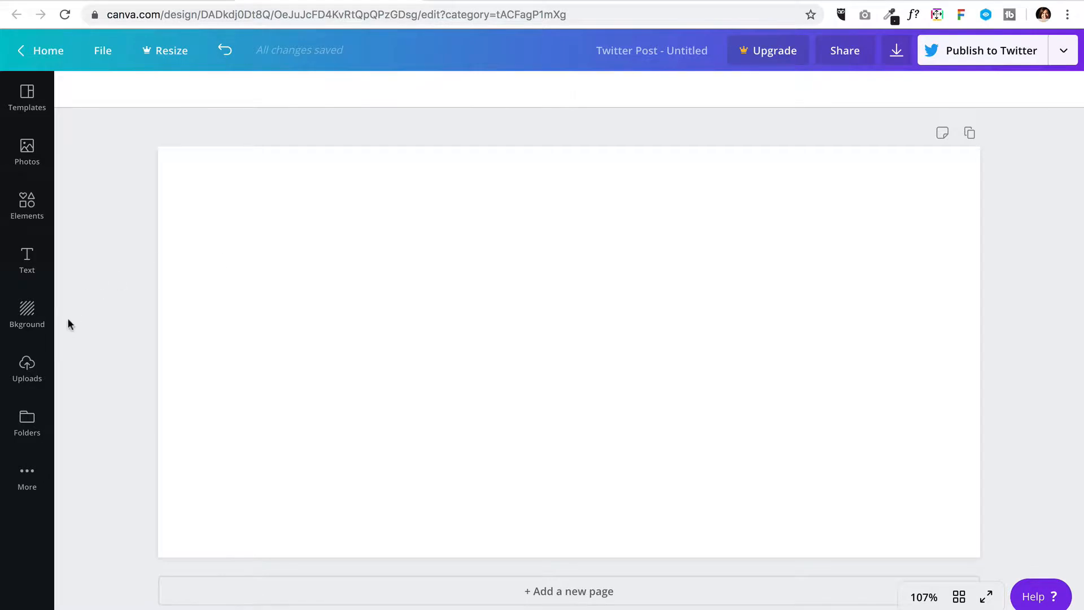
# Add the uploaded photo of the woman in the pink patterned blouse and enlarge it to cover the whole page.
pyautogui.click(27, 368)
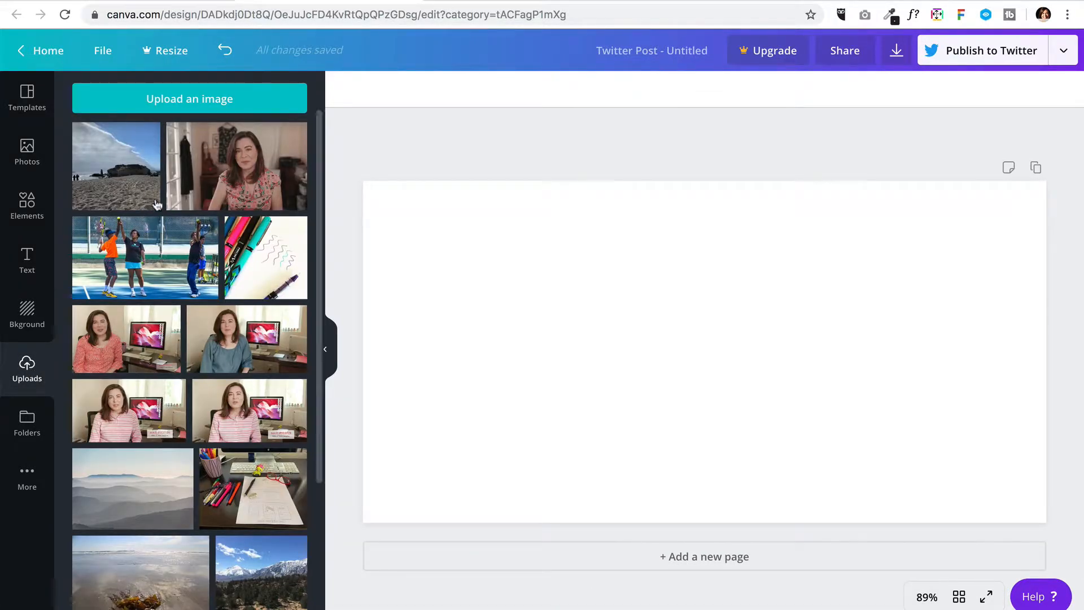
pyautogui.click(219, 172)
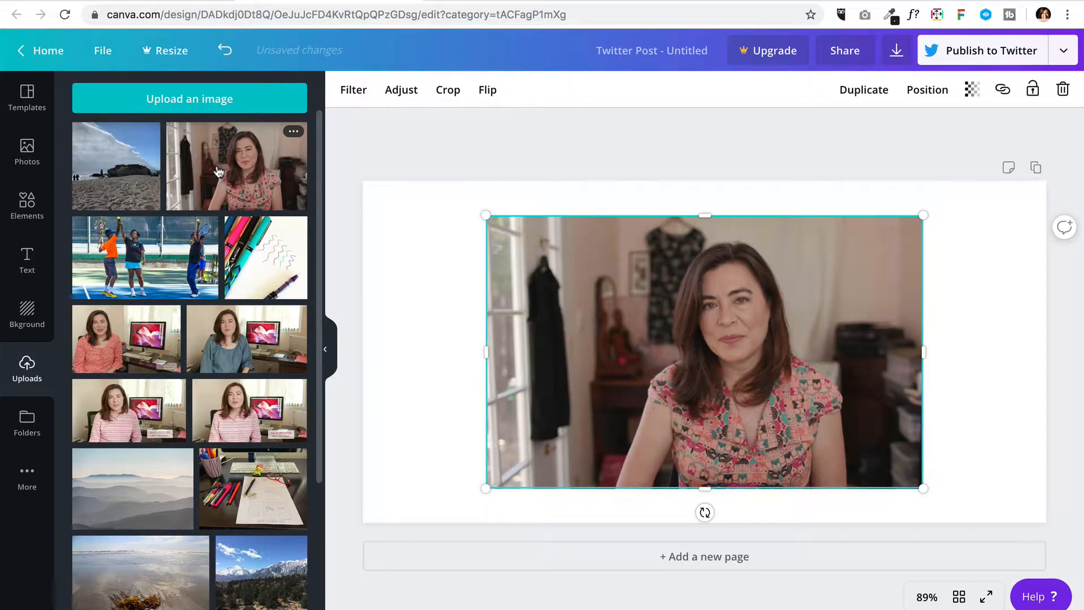
pyautogui.click(326, 353)
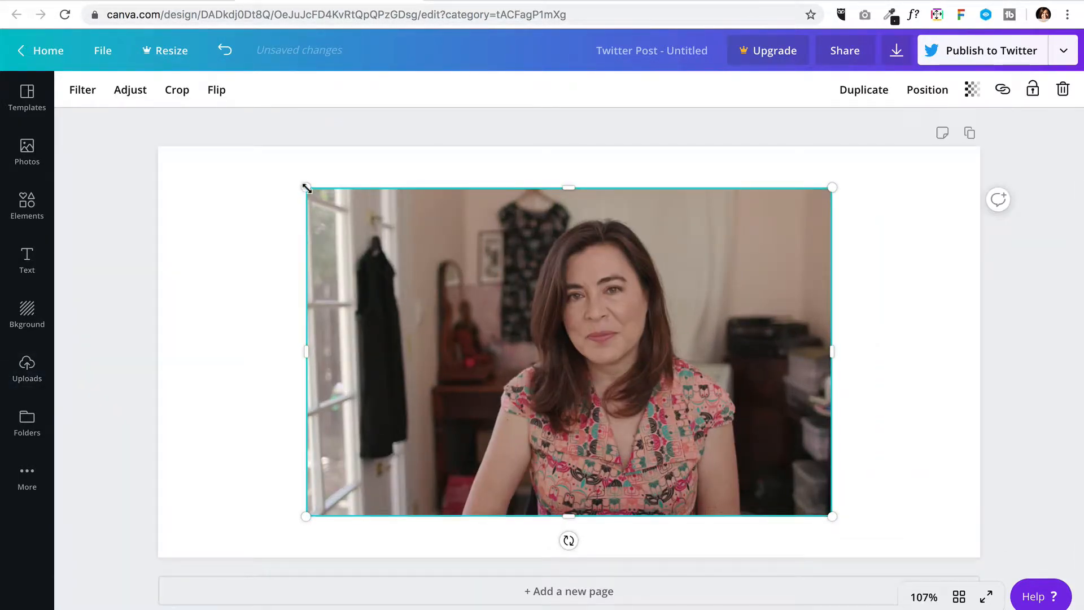
pyautogui.moveTo(306, 186); pyautogui.dragTo(136, 130)
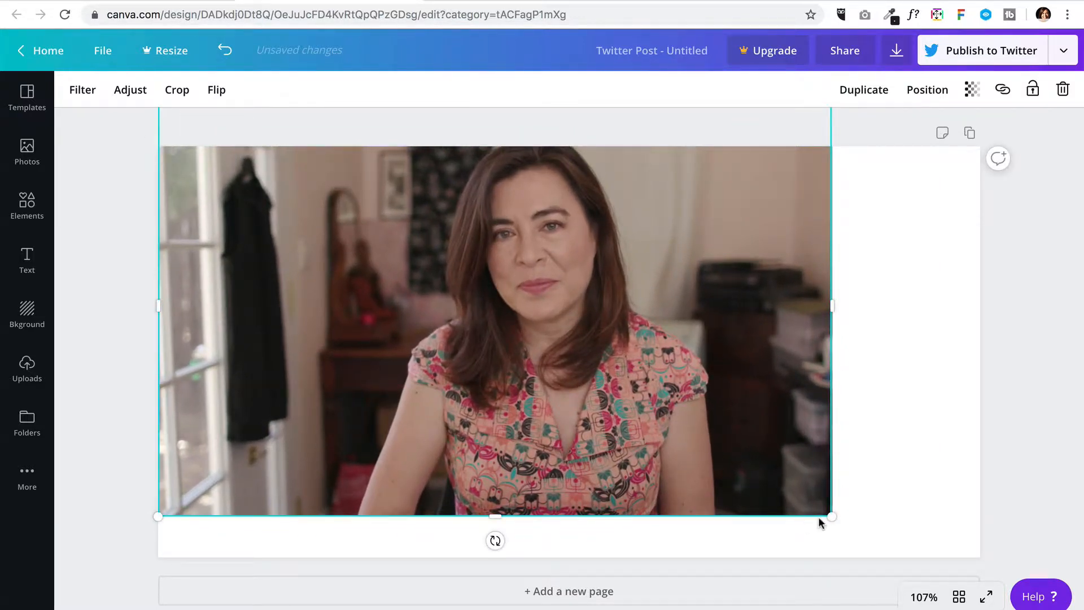
pyautogui.moveTo(833, 515); pyautogui.dragTo(998, 578)
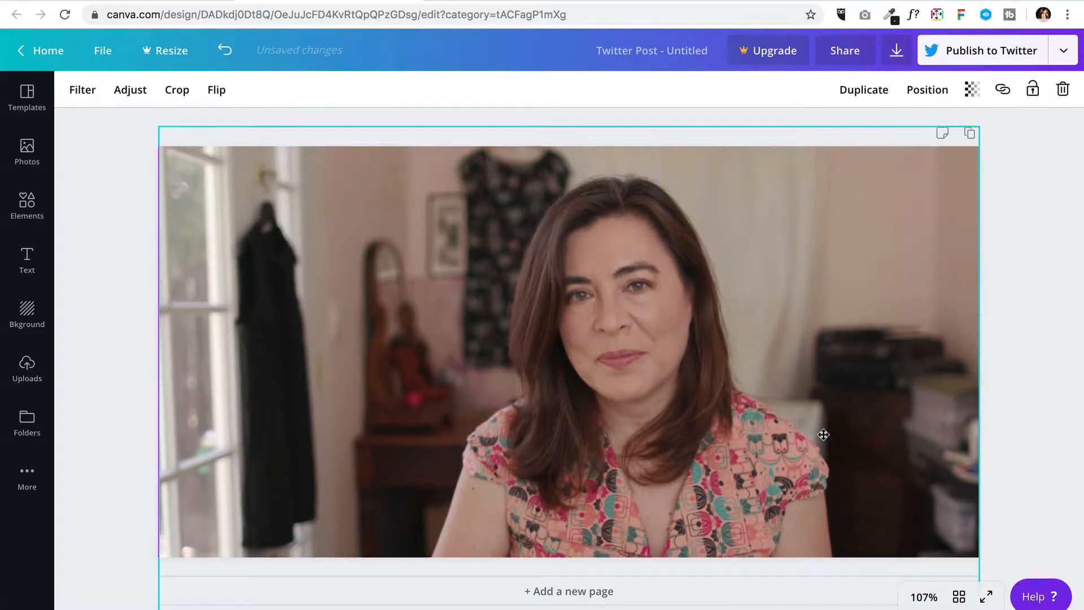
pyautogui.click(824, 433)
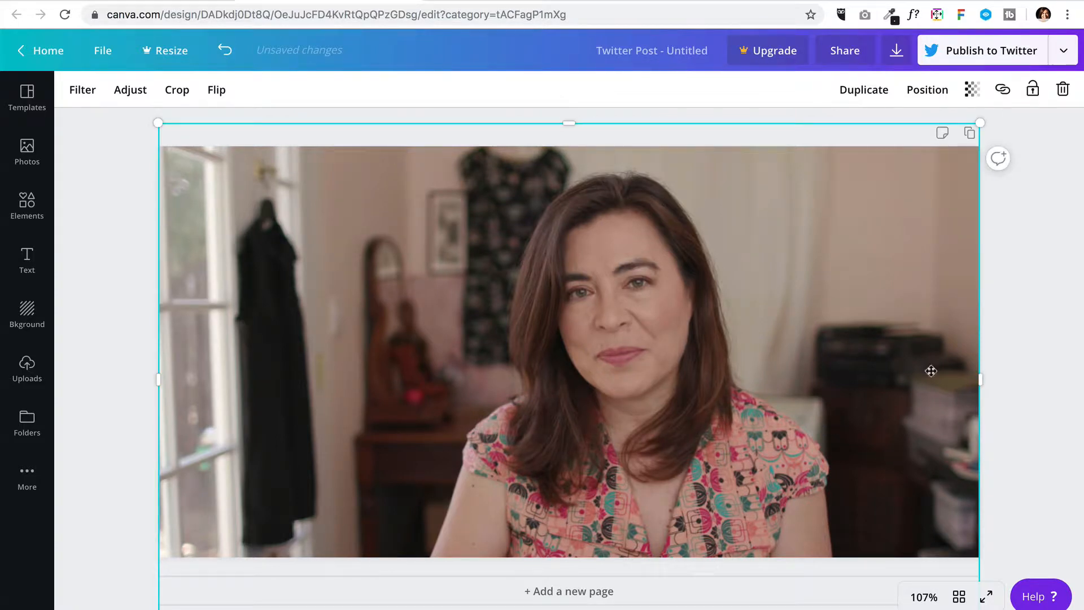
pyautogui.click(1026, 305)
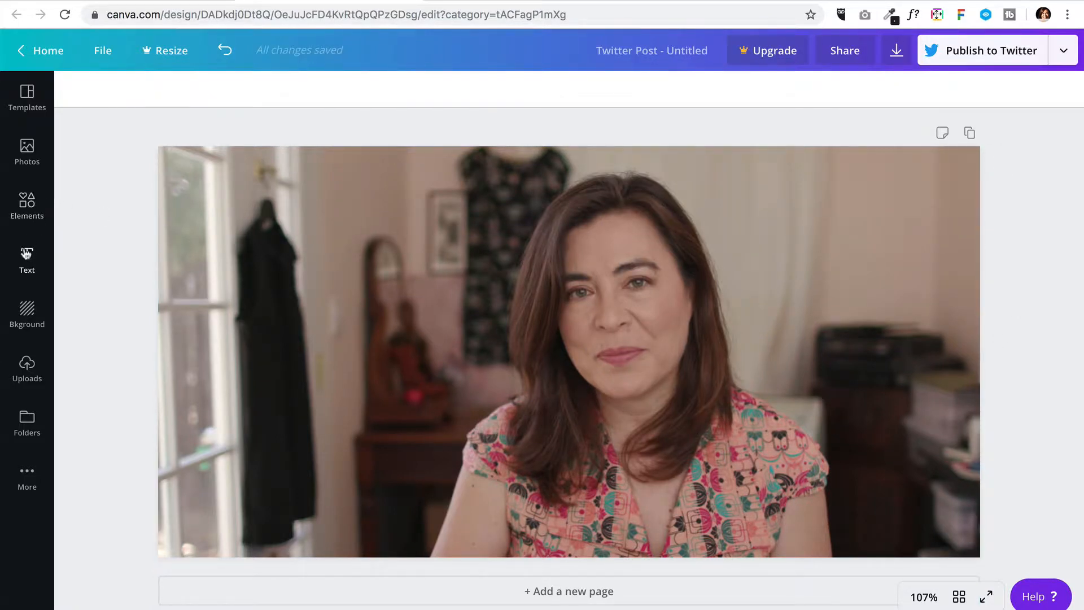
# Add the "it's my birthday / It's time to celebrate" text combination to the page over the photo.
pyautogui.click(27, 261)
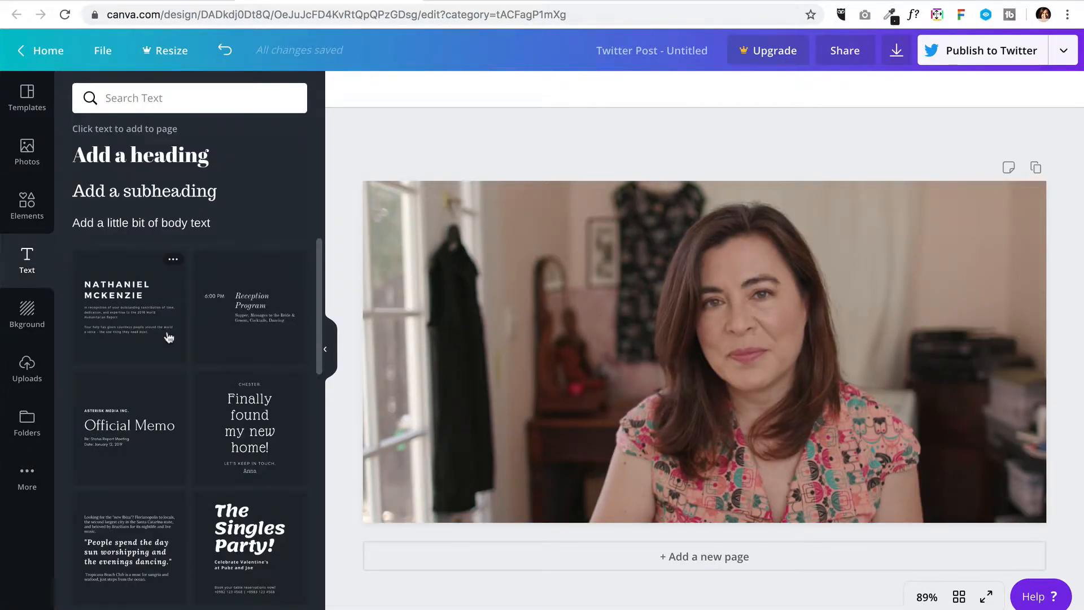
pyautogui.scroll(-1, 168, 338)
pyautogui.scroll(-3, 168, 337)
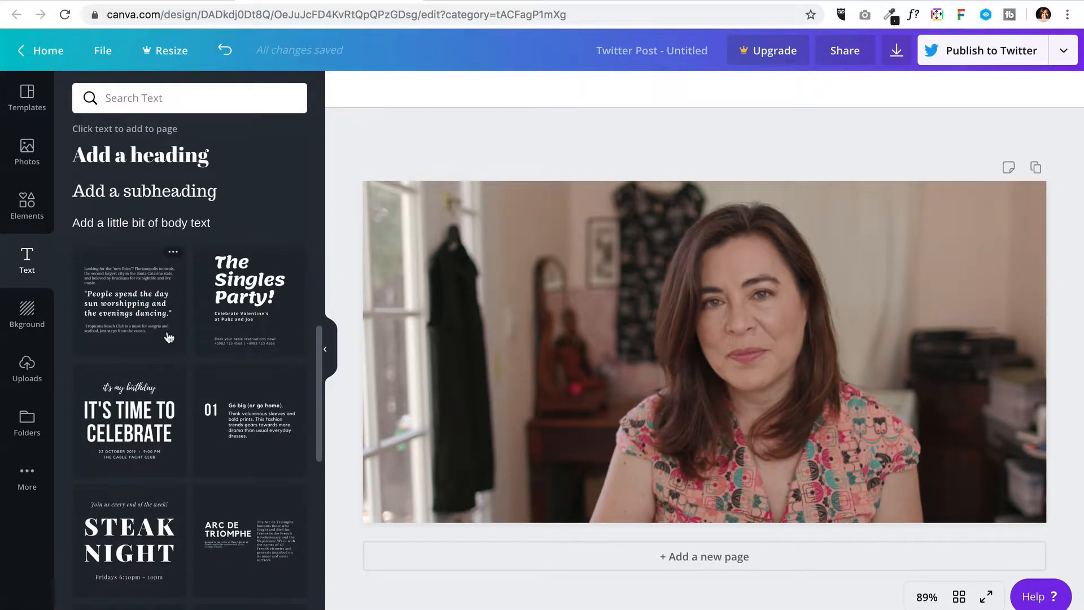
pyautogui.click(137, 427)
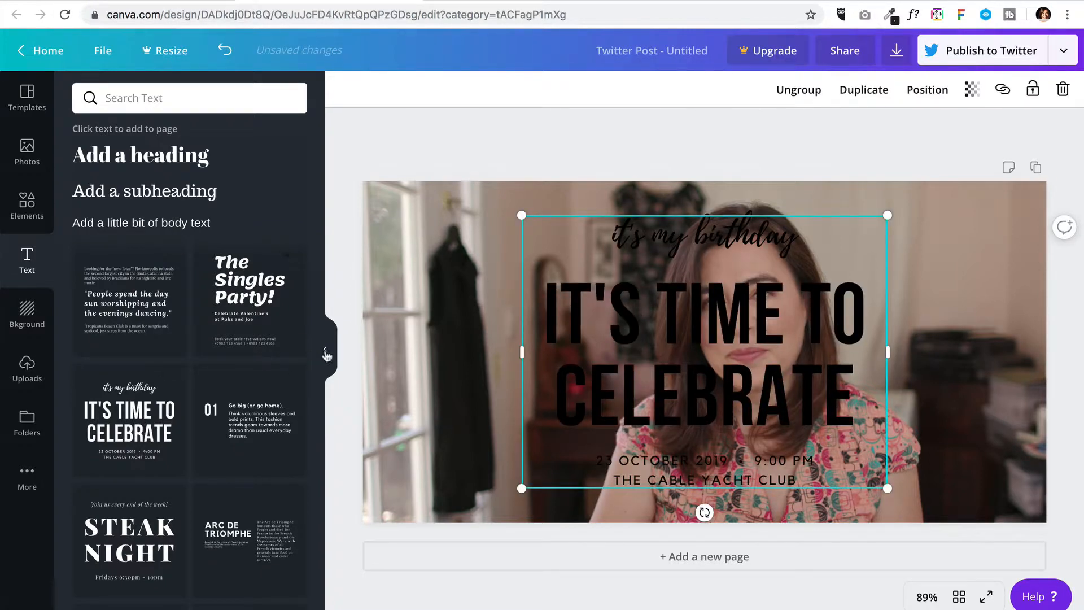
pyautogui.click(326, 353)
# Move the text group beside the woman's face, shrink it to a headline size of about 70.9, and centre it vertically on the page.
pyautogui.click(618, 318)
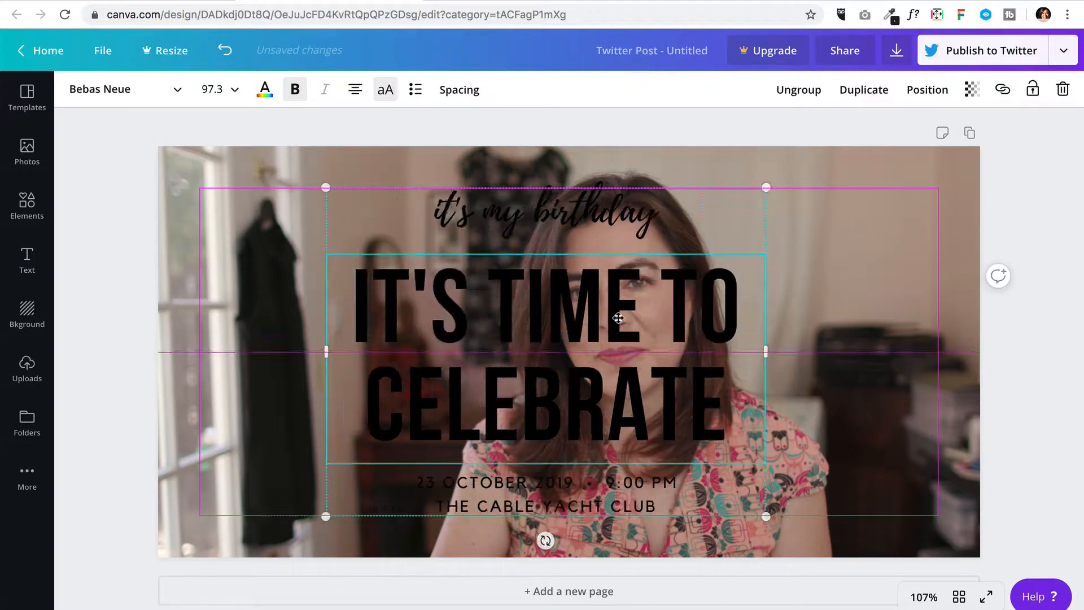
pyautogui.moveTo(618, 318); pyautogui.dragTo(500, 314)
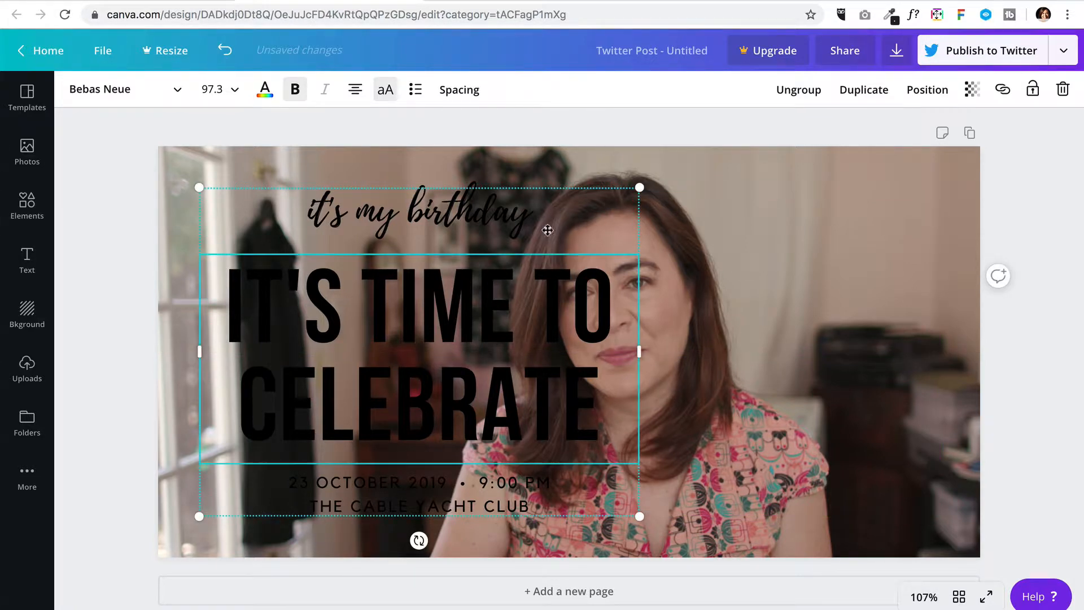
pyautogui.moveTo(623, 340); pyautogui.dragTo(622, 340)
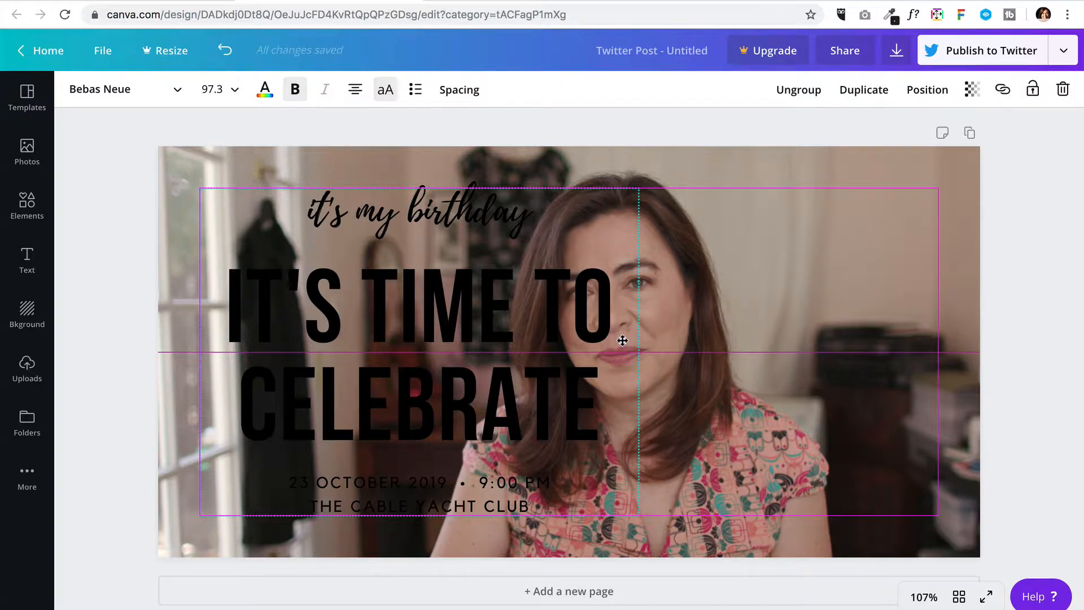
pyautogui.moveTo(622, 341); pyautogui.dragTo(622, 341)
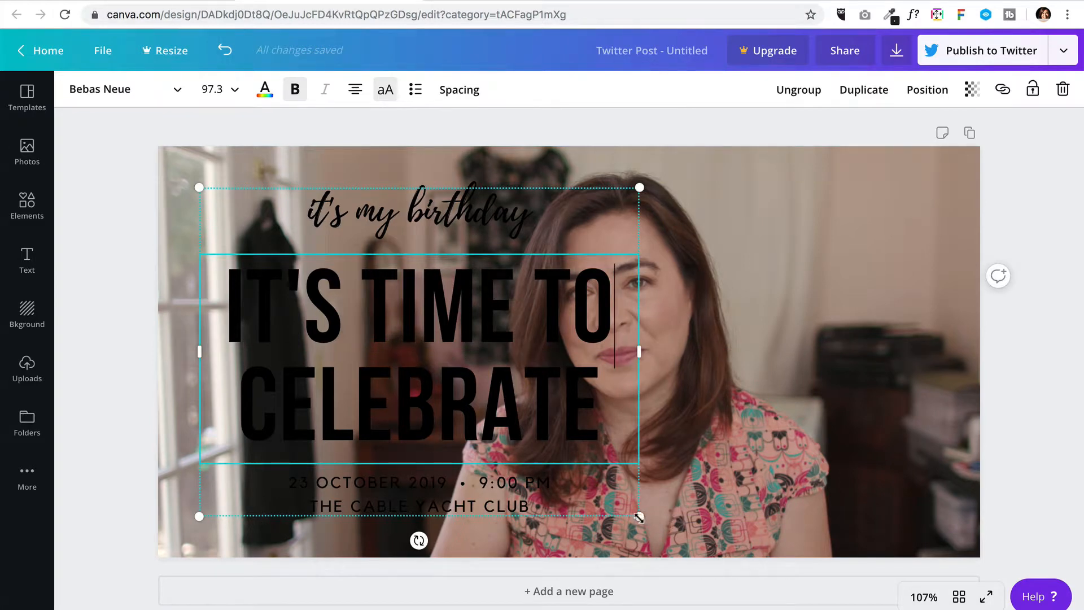
pyautogui.moveTo(638, 515); pyautogui.dragTo(520, 427)
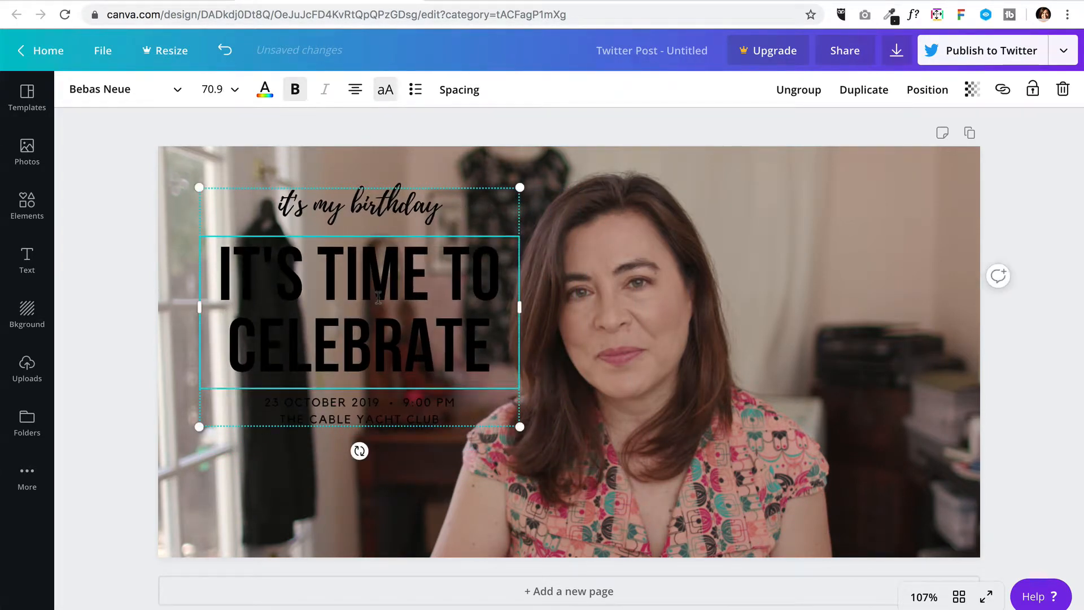
pyautogui.moveTo(435, 224); pyautogui.dragTo(433, 267)
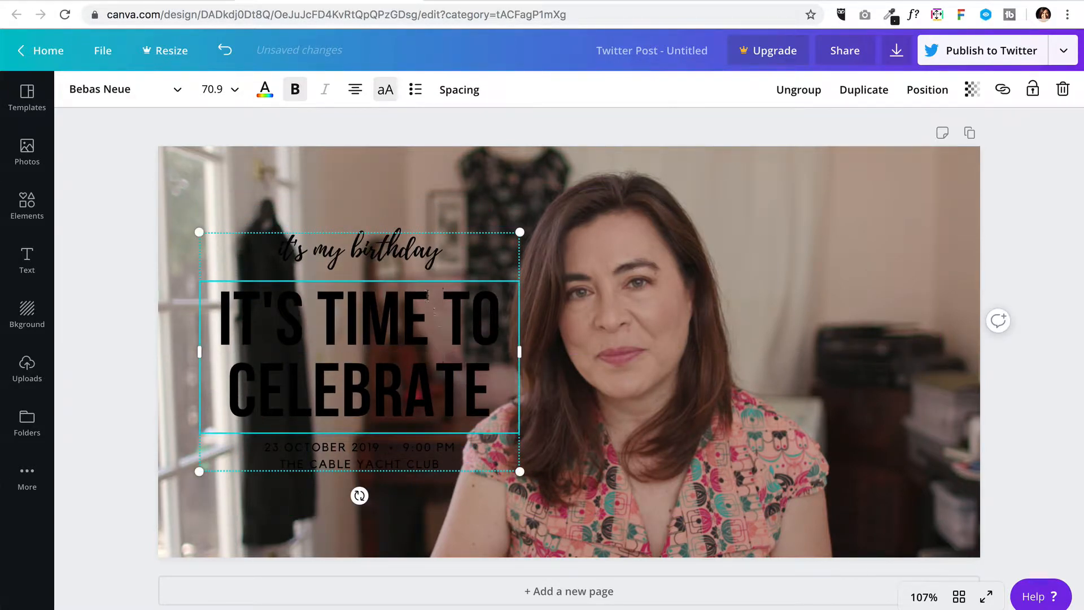
# Change the script line "it's my birthday" to white.
pyautogui.click(432, 248)
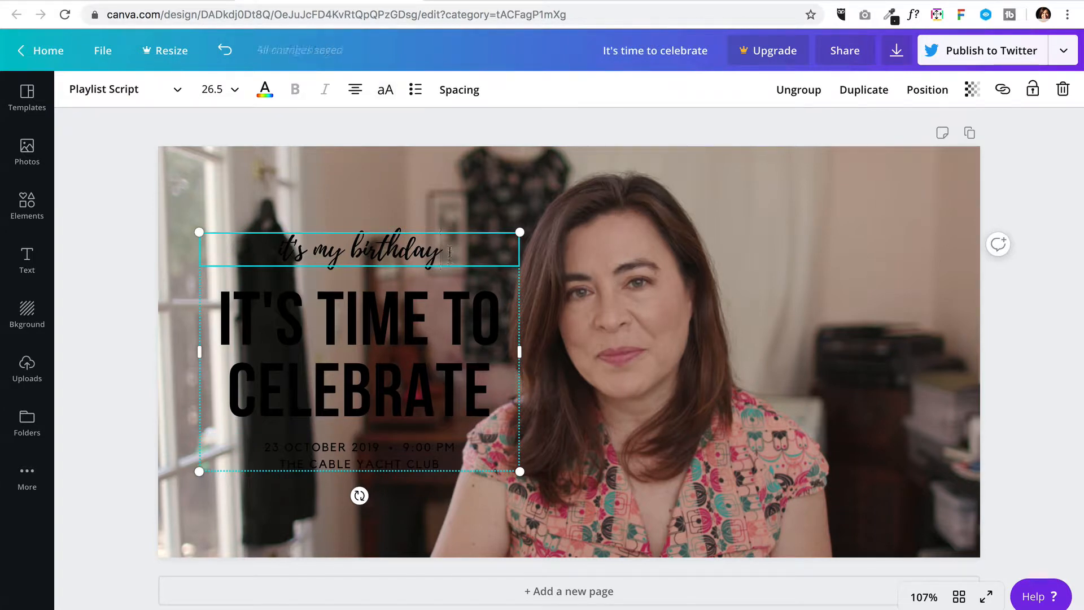
pyautogui.moveTo(450, 252); pyautogui.dragTo(249, 241)
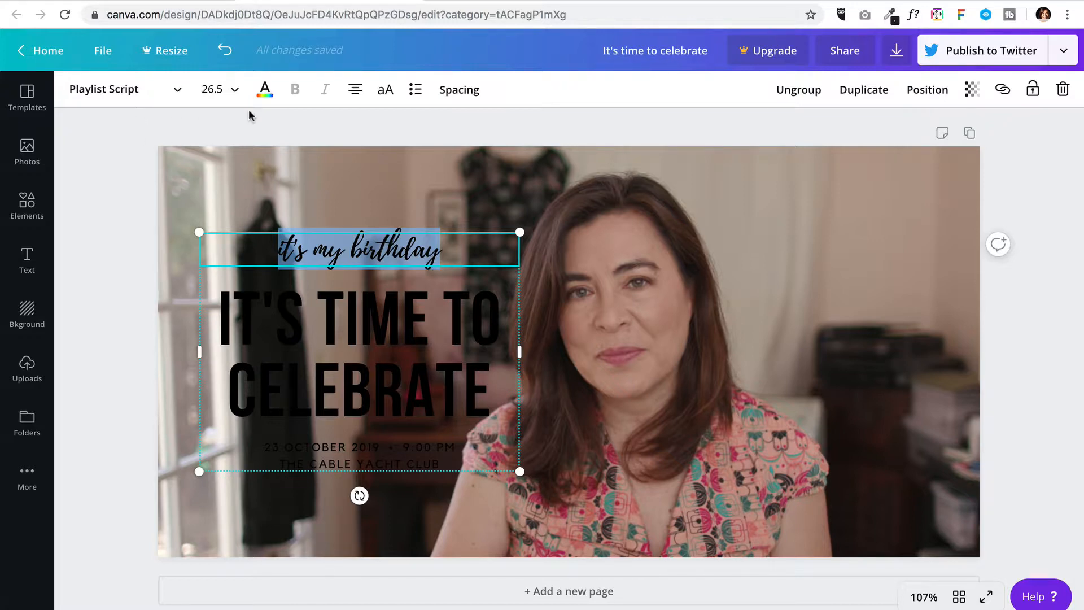
pyautogui.click(265, 91)
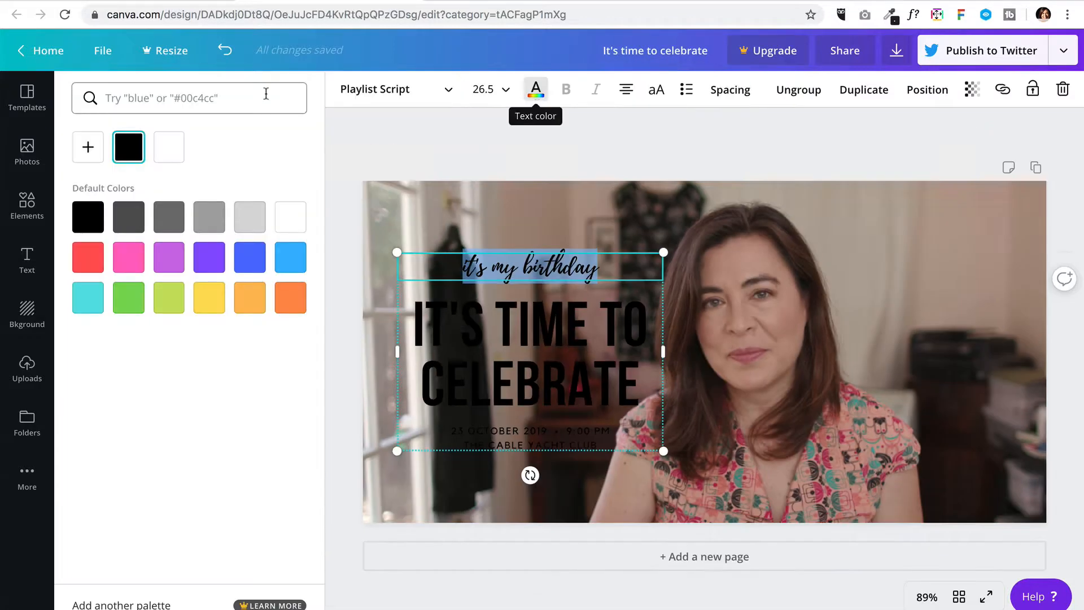
pyautogui.click(176, 155)
# Change the headline "IT'S TIME TO CELEBRATE" to white.
pyautogui.click(520, 339)
pyautogui.click(519, 339)
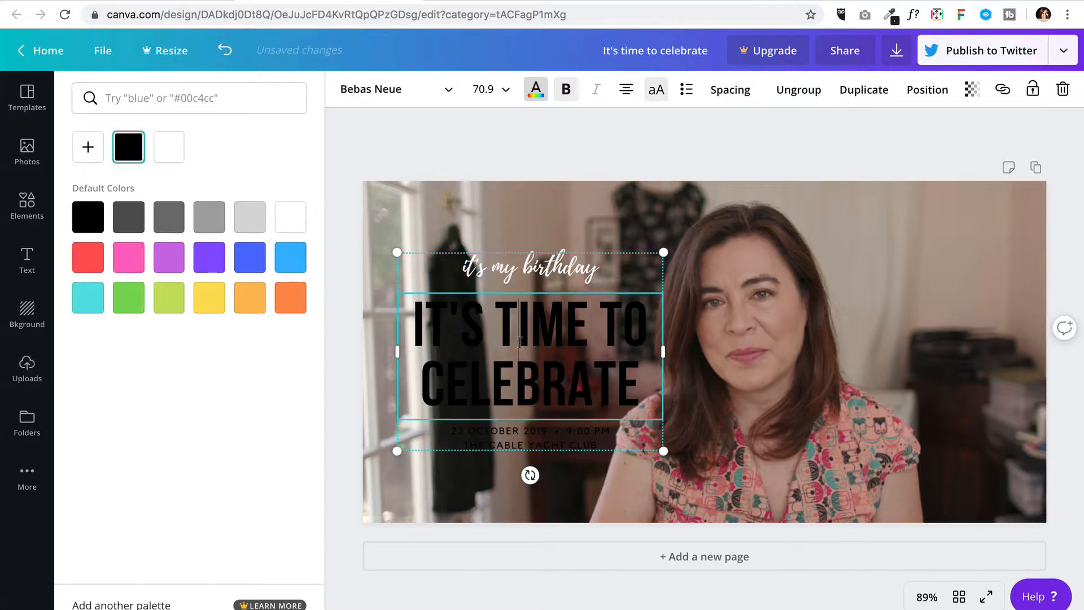
pyautogui.click(658, 375)
pyautogui.moveTo(657, 376); pyautogui.dragTo(399, 334)
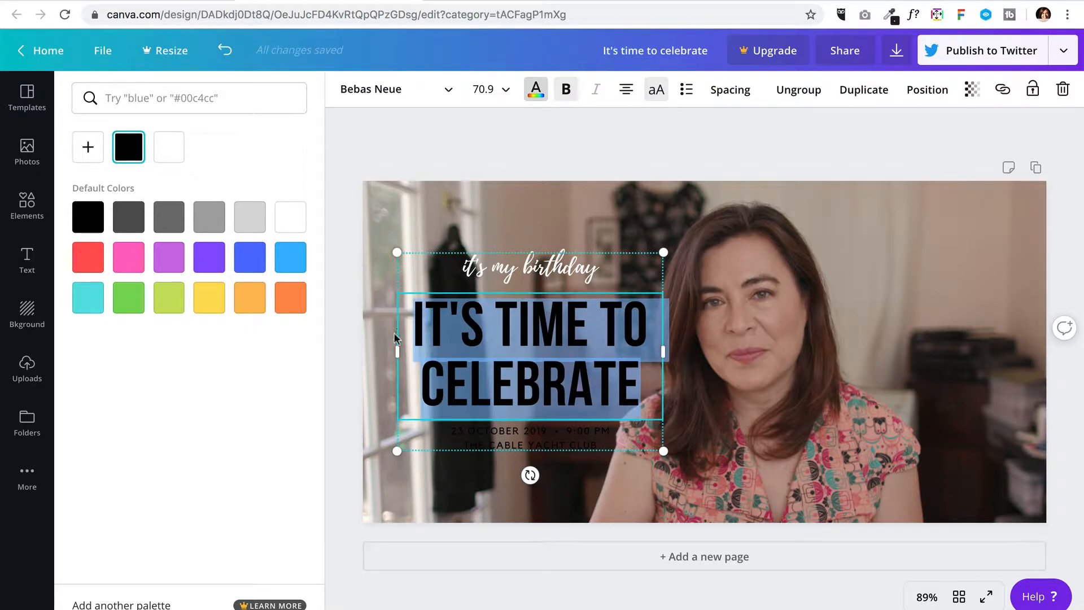
pyautogui.click(172, 151)
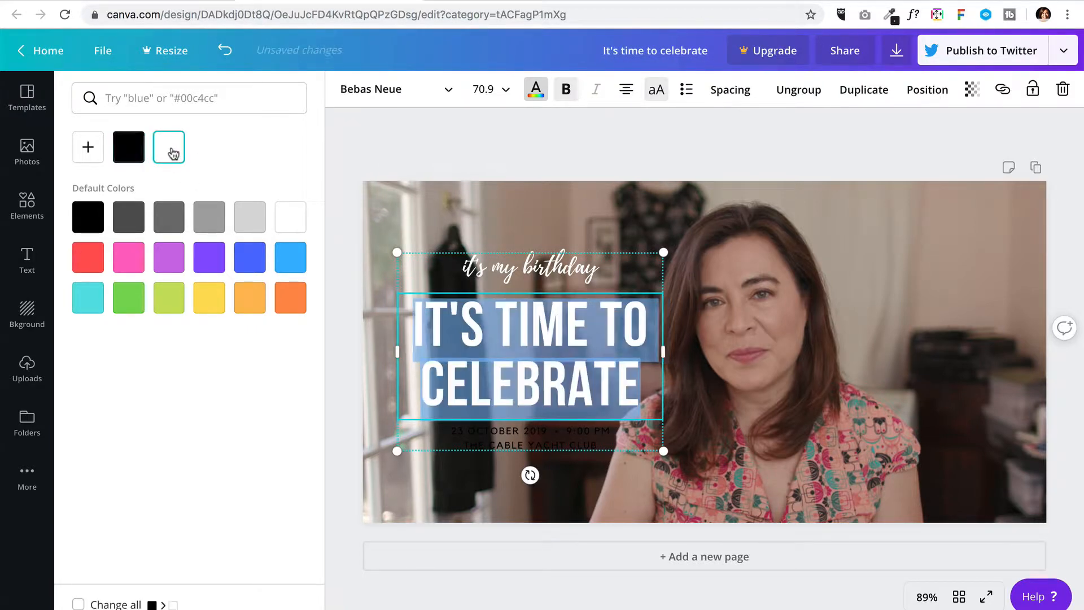
# Change the date and venue lines below the headline to white and deselect the text group.
pyautogui.click(550, 438)
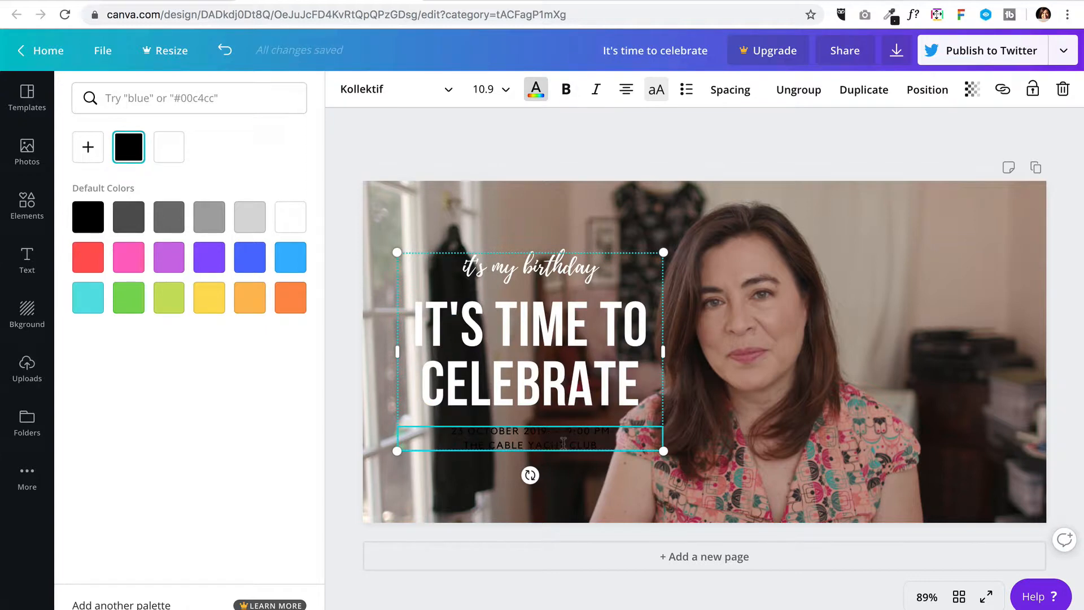
pyautogui.doubleClick(563, 442)
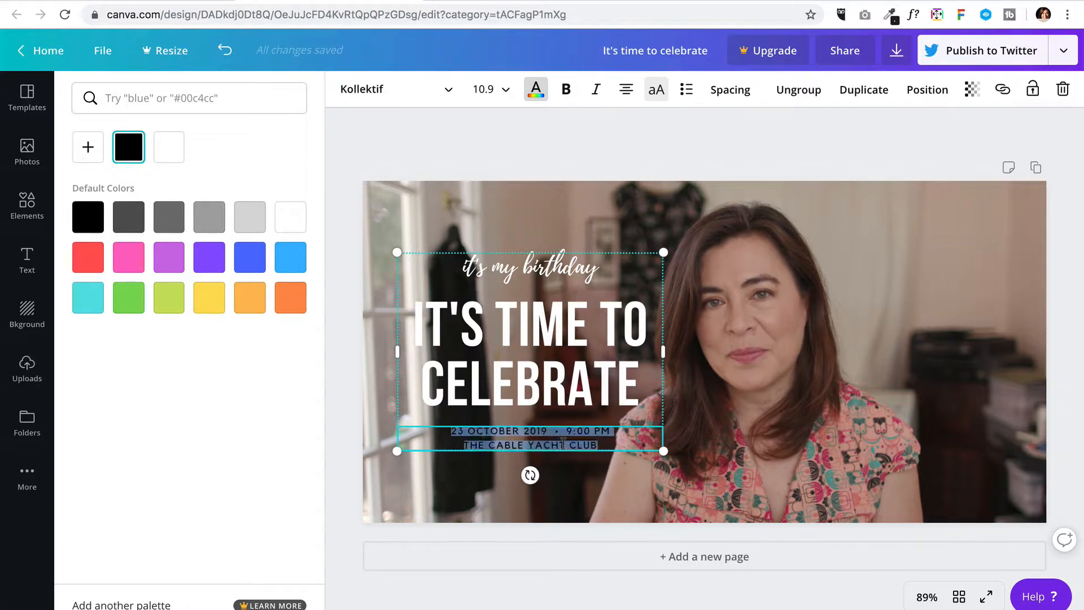
pyautogui.click(169, 147)
pyautogui.click(339, 228)
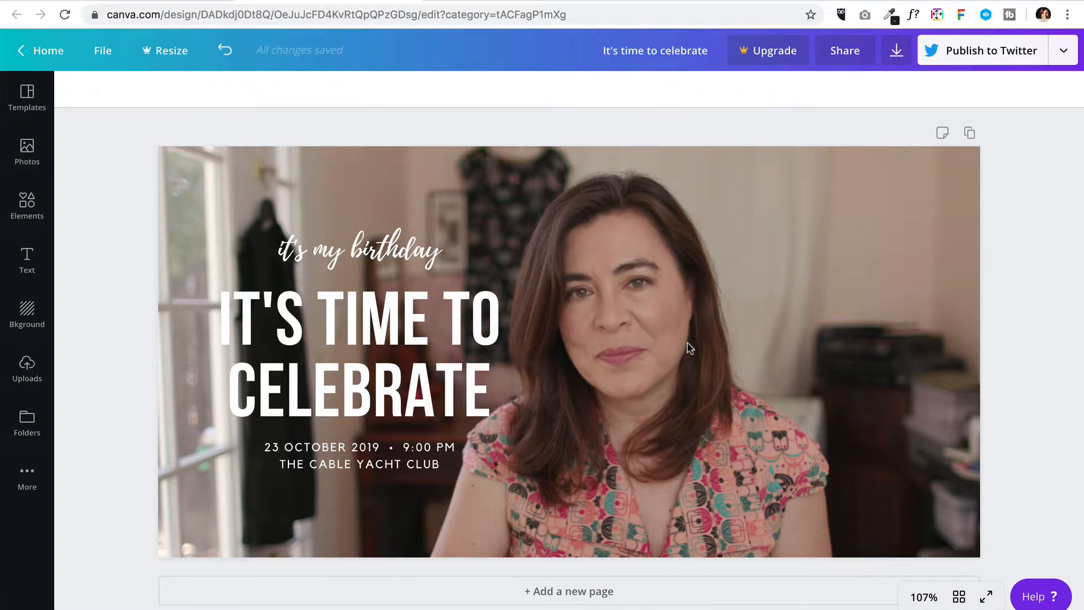
# Replace the script line's text with "how to create".
pyautogui.click(364, 255)
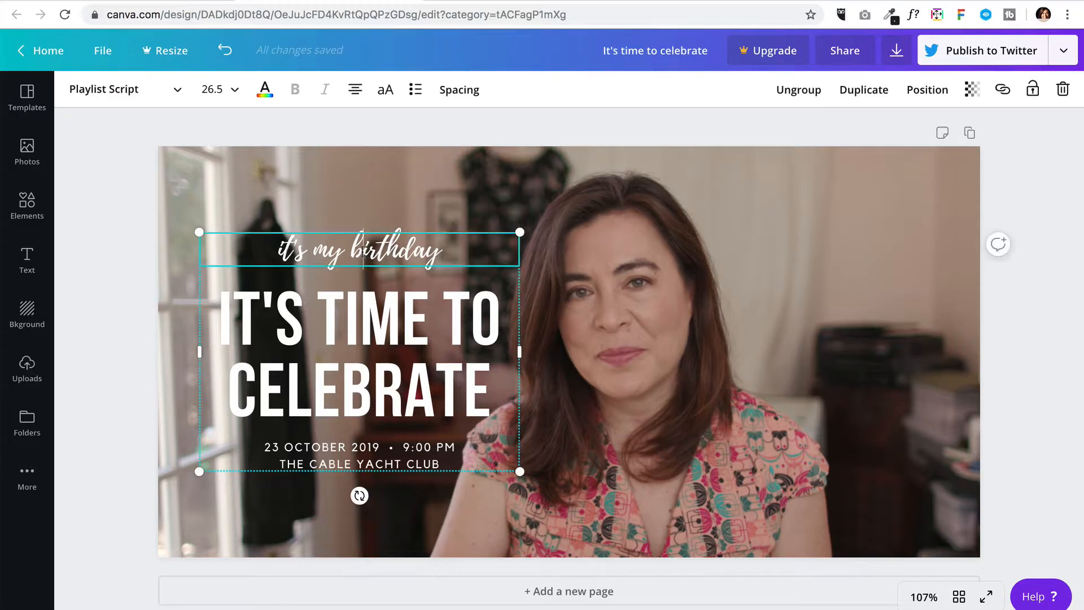
pyautogui.doubleClick(362, 254)
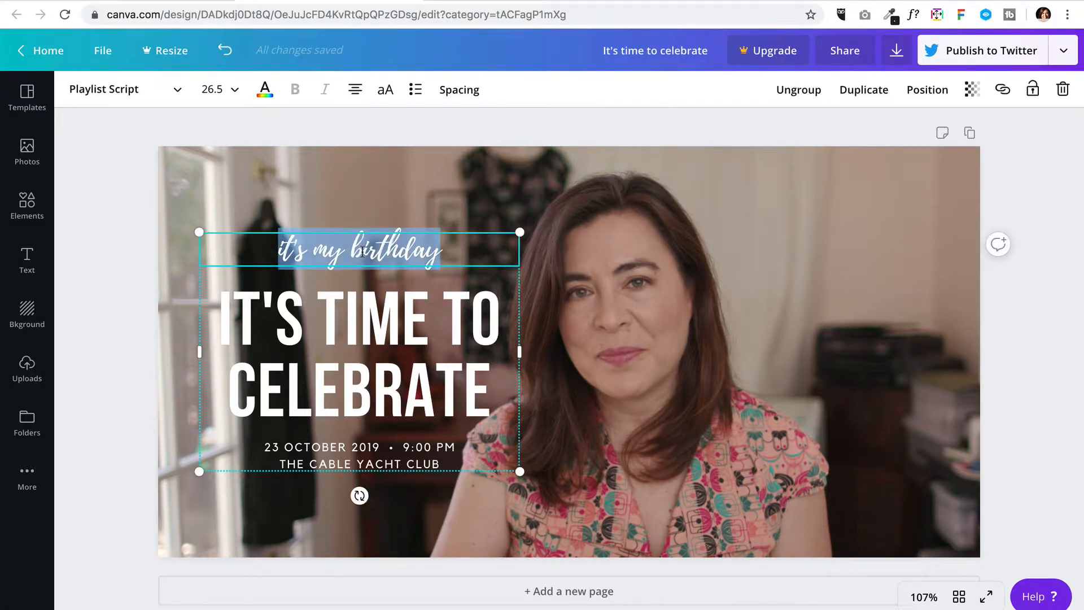
pyautogui.write('how to create')
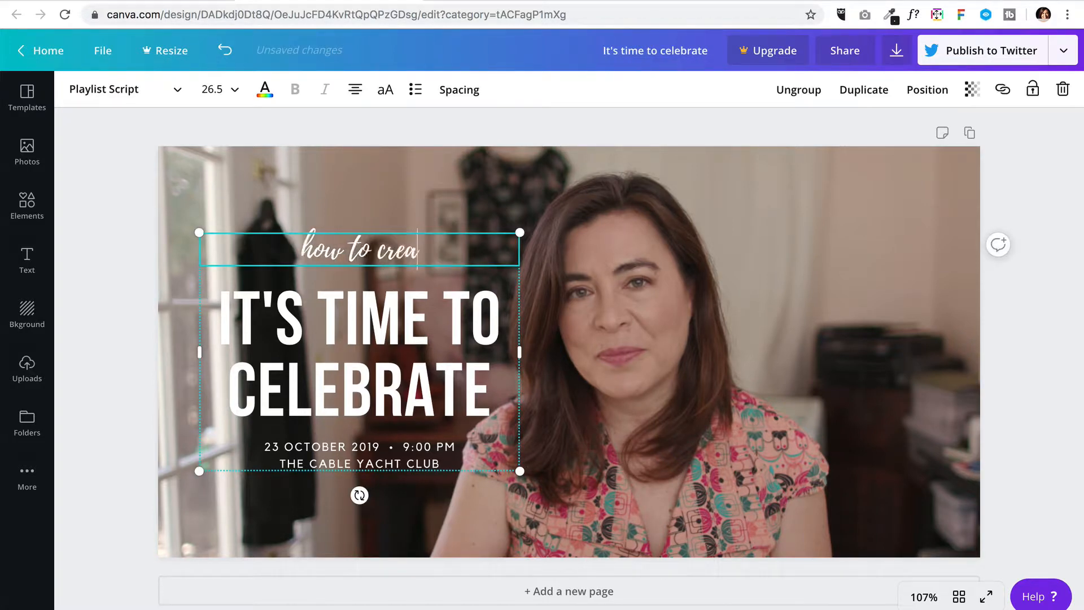
# Replace the headline text with "an about page that converts".
pyautogui.click(397, 330)
pyautogui.click(472, 365)
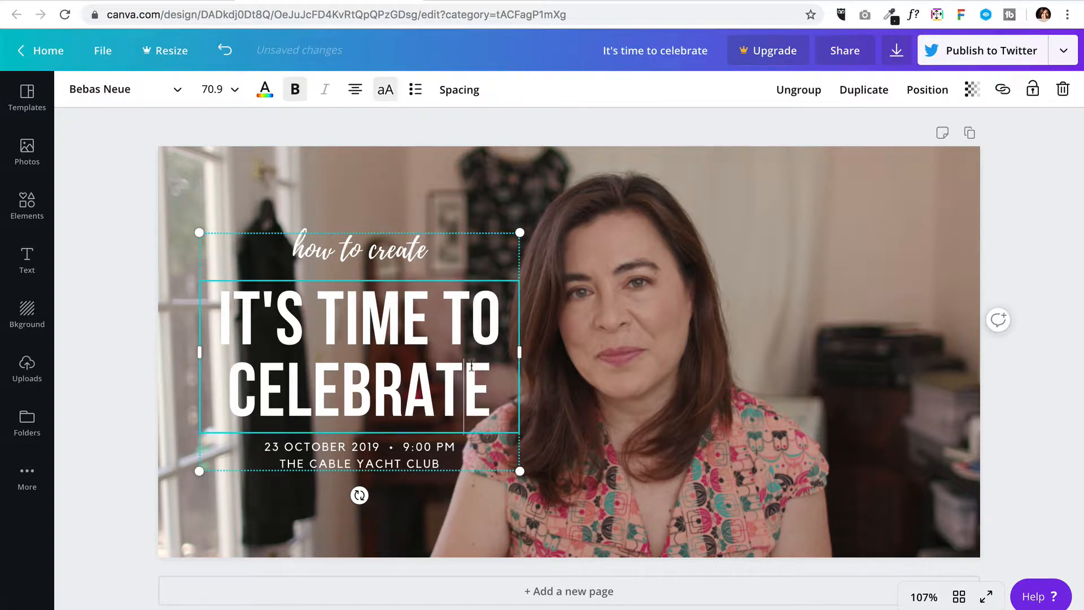
pyautogui.hotkey('ctrl', 'a')
pyautogui.write('an about page')
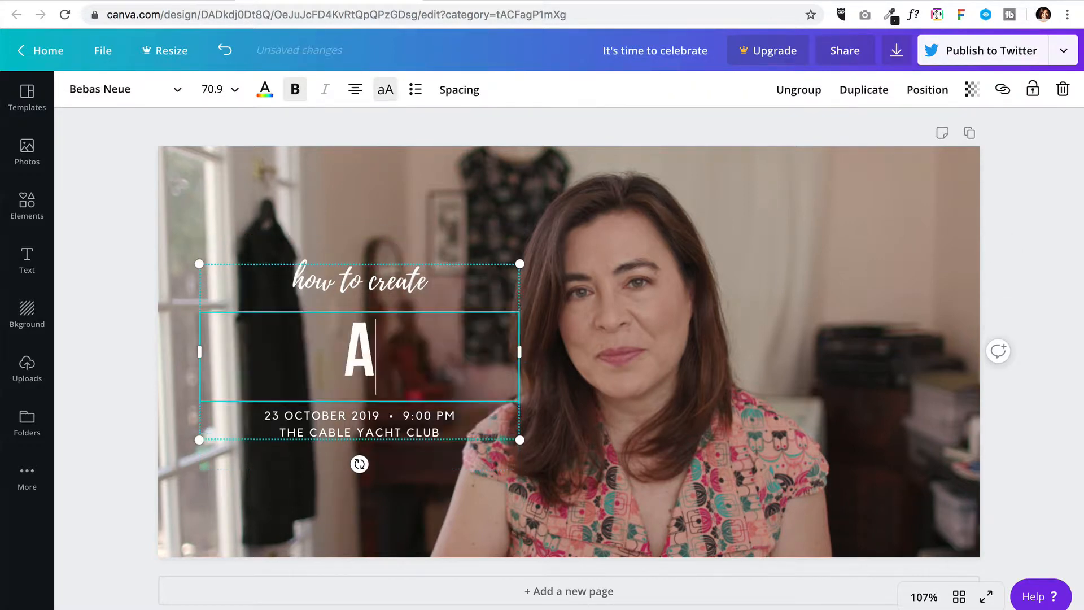
pyautogui.write(' that converts')
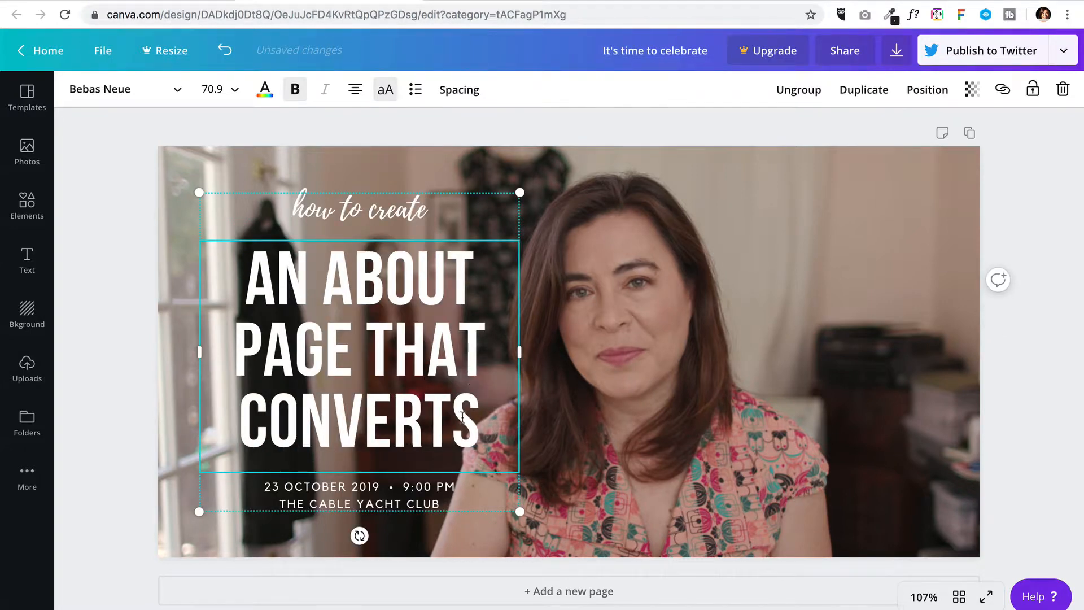
# Replace the date and venue lines with the creator's channel handle followed by "on youtube", and leave the text group.
pyautogui.click(428, 497)
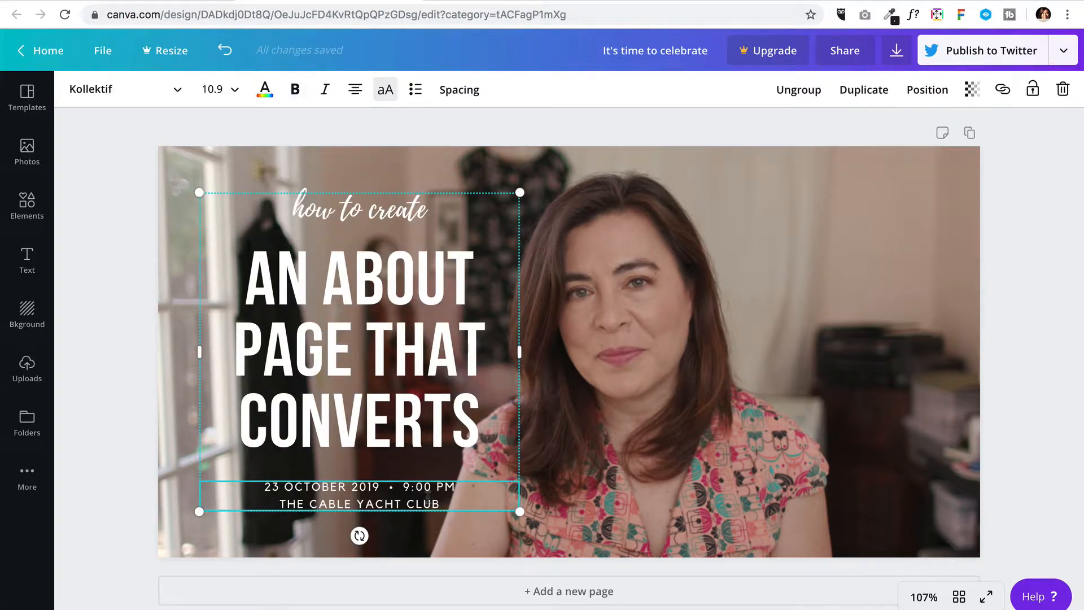
pyautogui.click(427, 497)
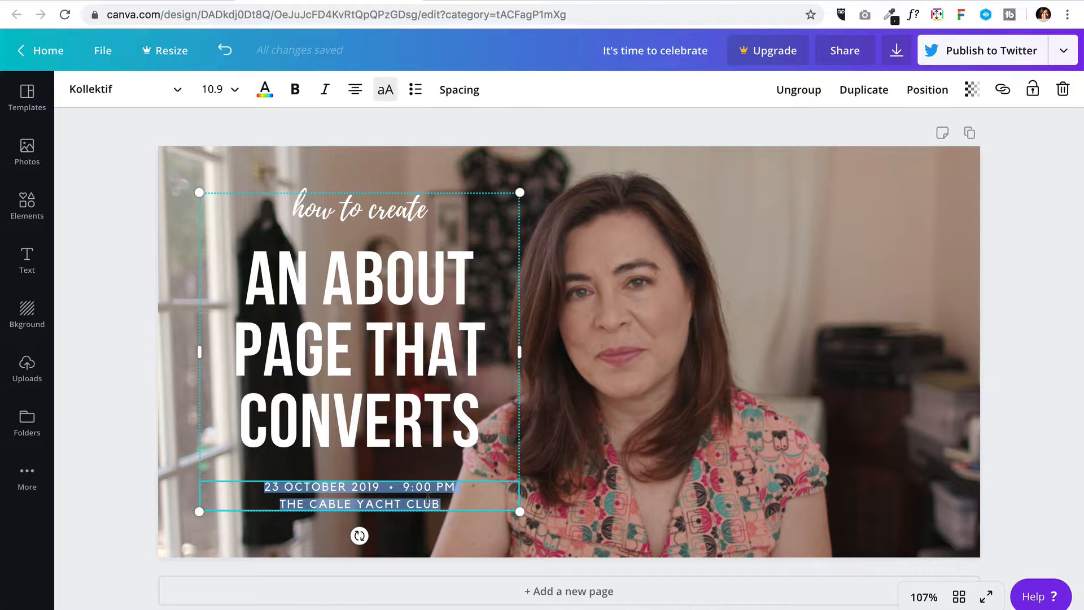
pyautogui.write('@maripfeif')
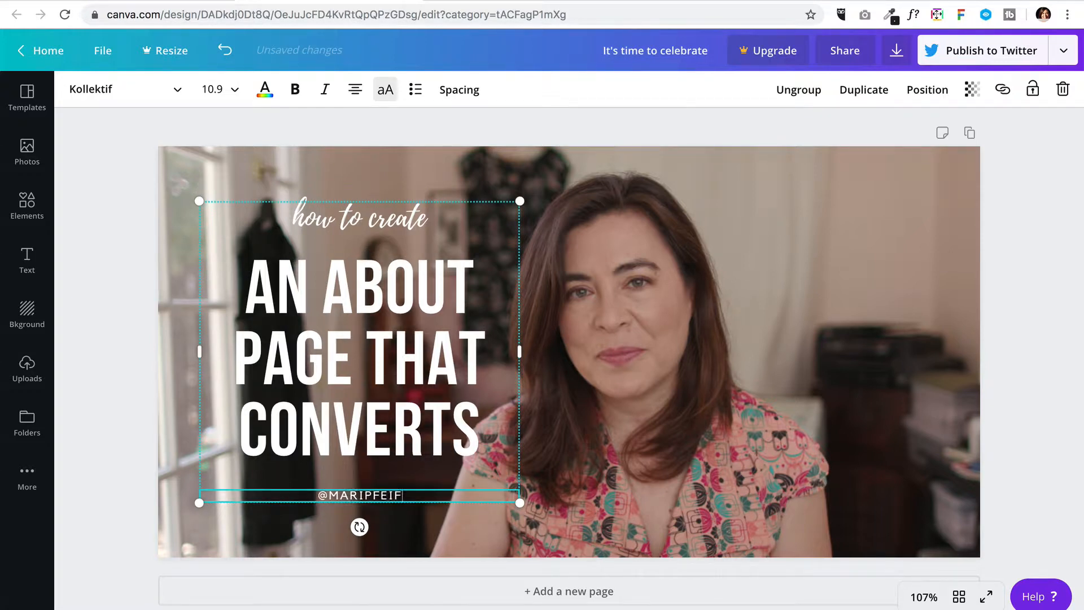
pyautogui.write('fertv on ')
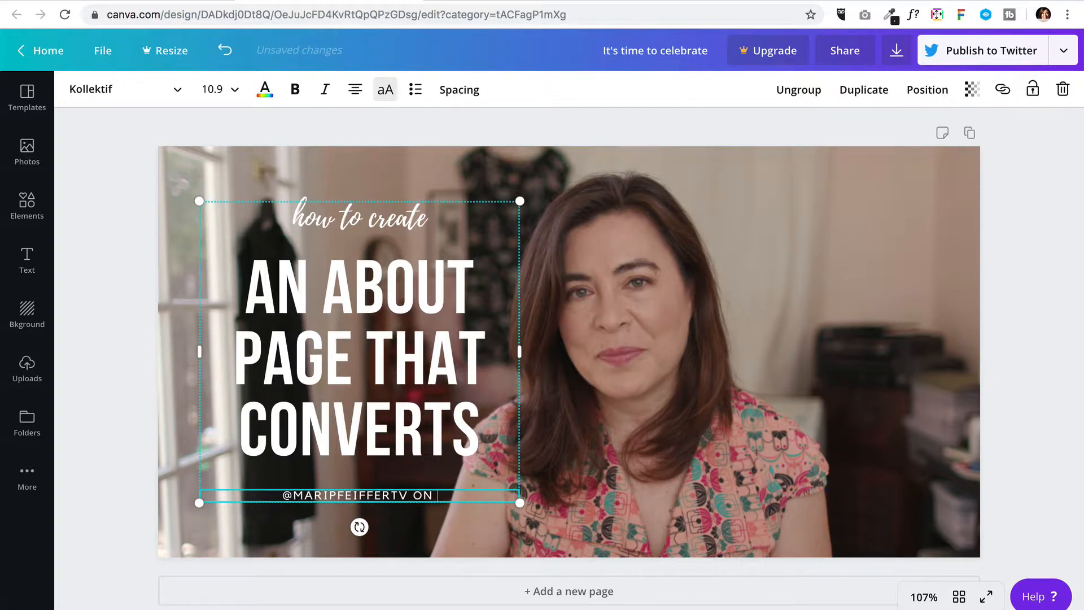
pyautogui.write('youtube')
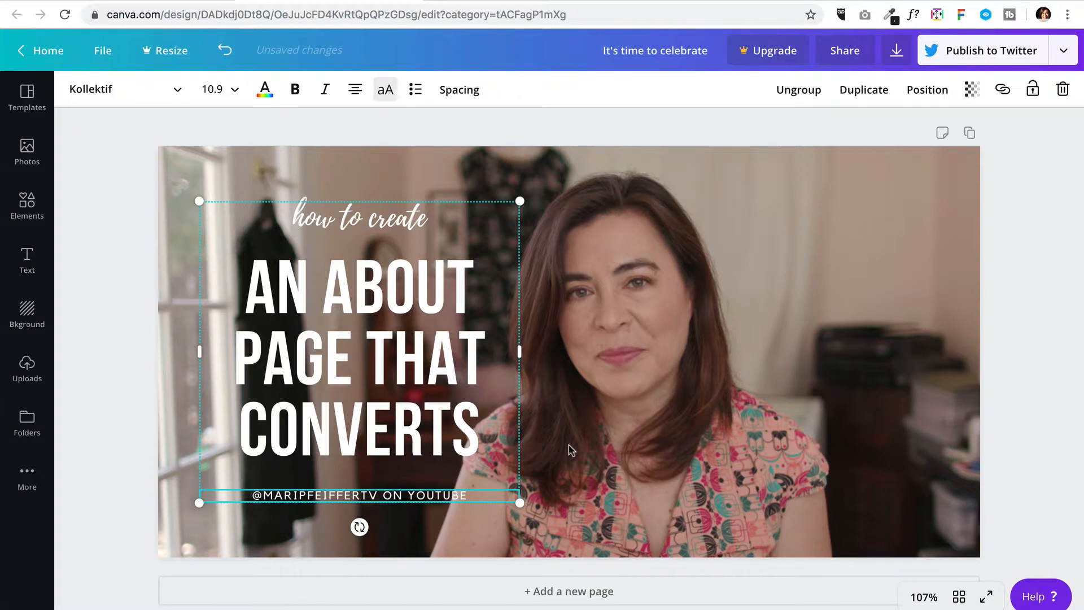
pyautogui.click(619, 442)
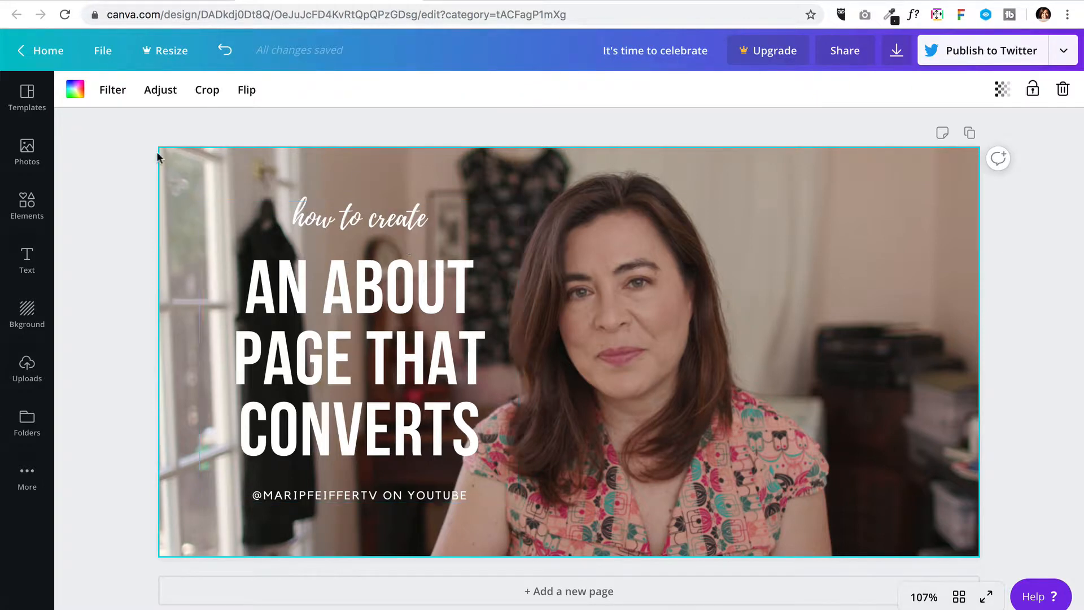
# Browse the elements library from the recently used and featured items through grids, frames, shapes and lines to the icon categories.
pyautogui.click(27, 205)
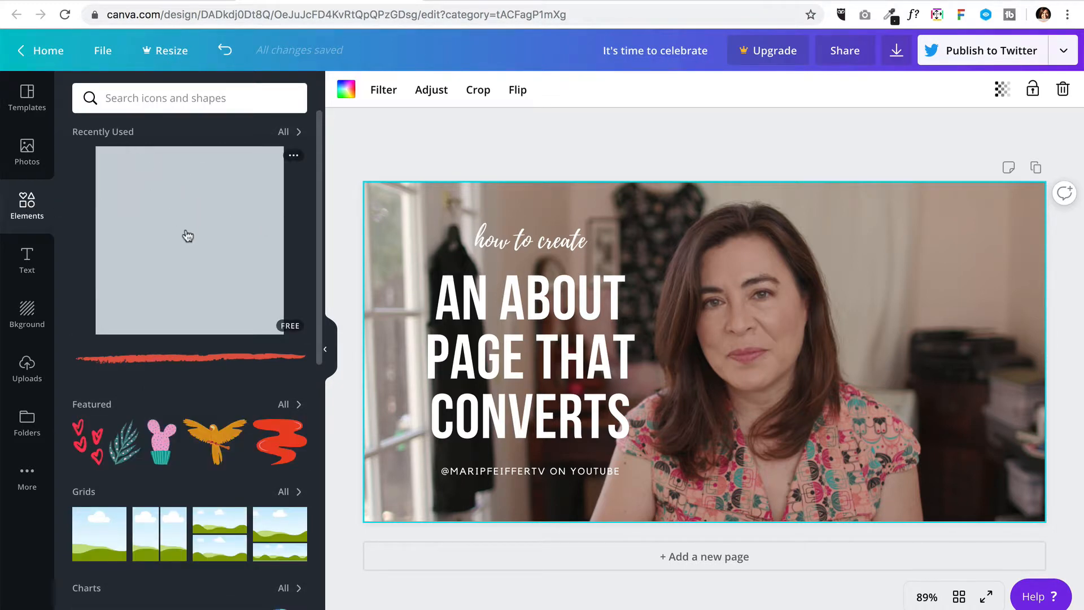
pyautogui.scroll(-3, 188, 243)
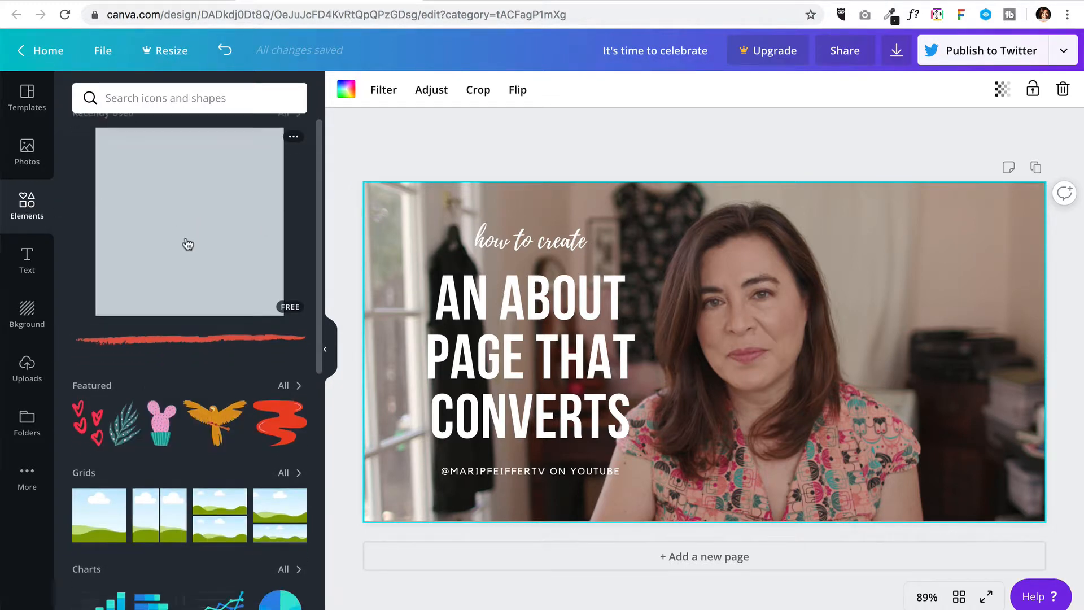
pyautogui.scroll(-1, 188, 244)
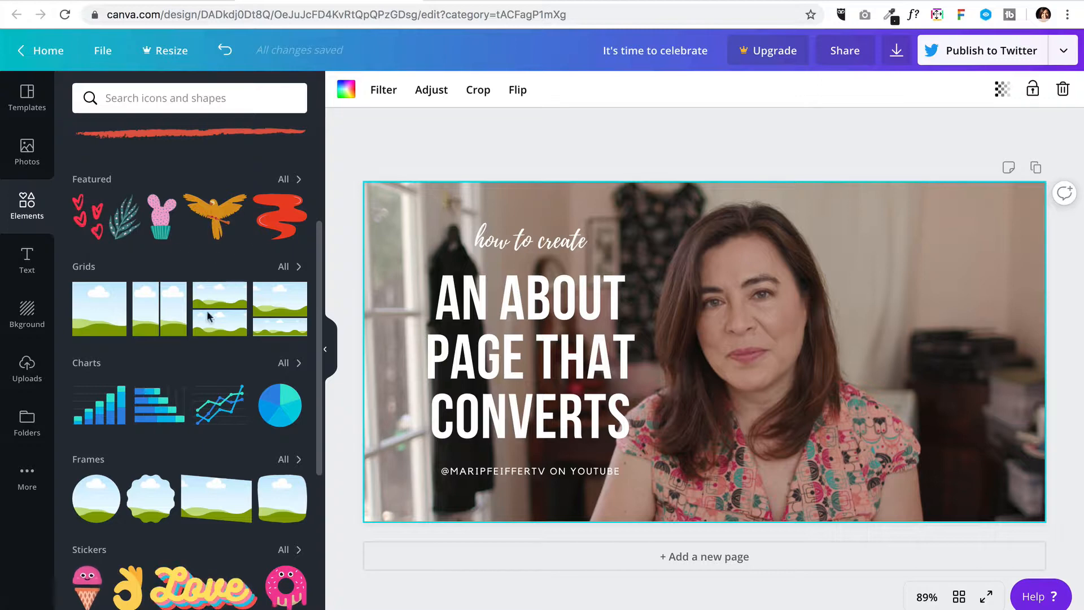
pyautogui.scroll(-2, 170, 446)
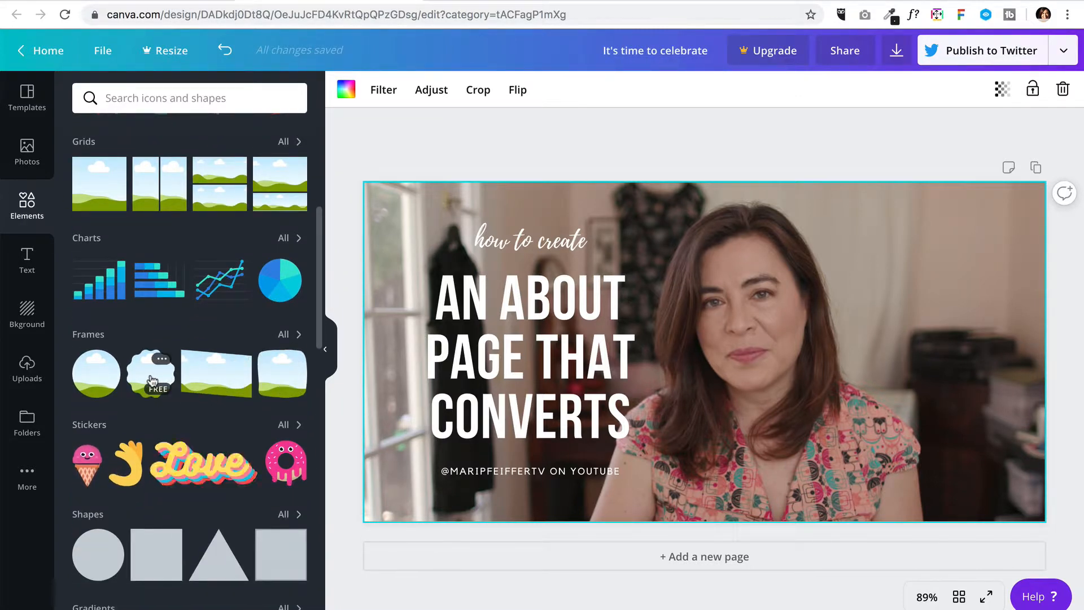
pyautogui.scroll(-3, 251, 407)
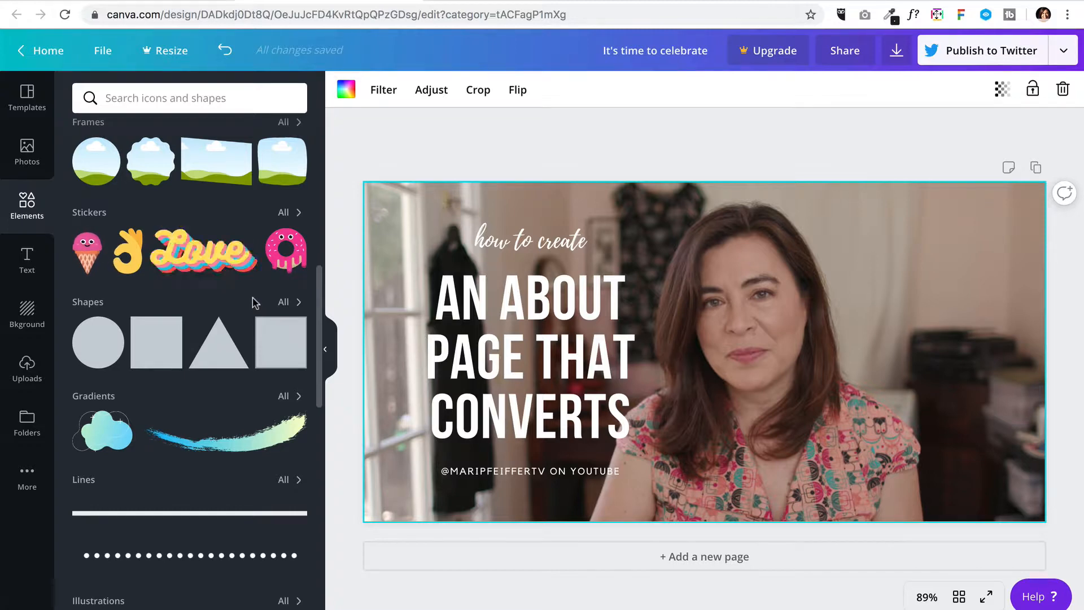
pyautogui.scroll(-3, 177, 306)
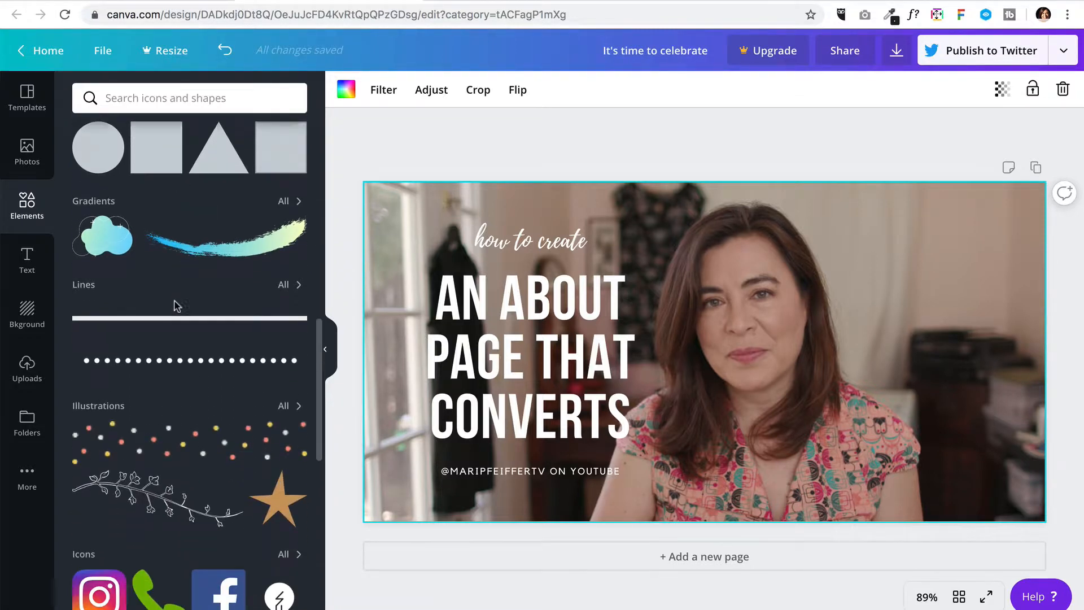
pyautogui.scroll(-1, 167, 388)
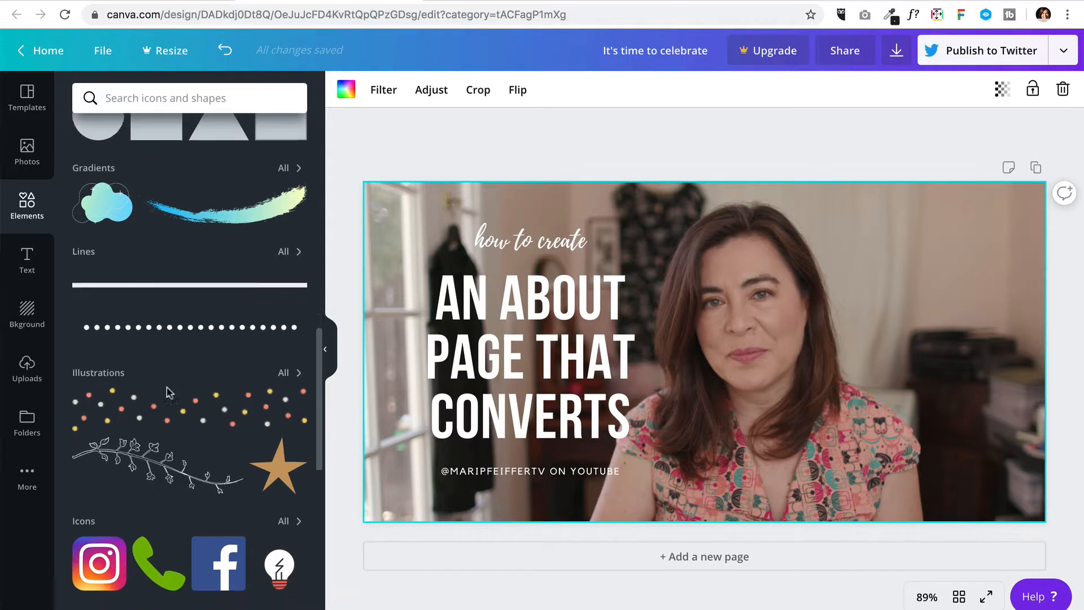
pyautogui.scroll(-4, 167, 390)
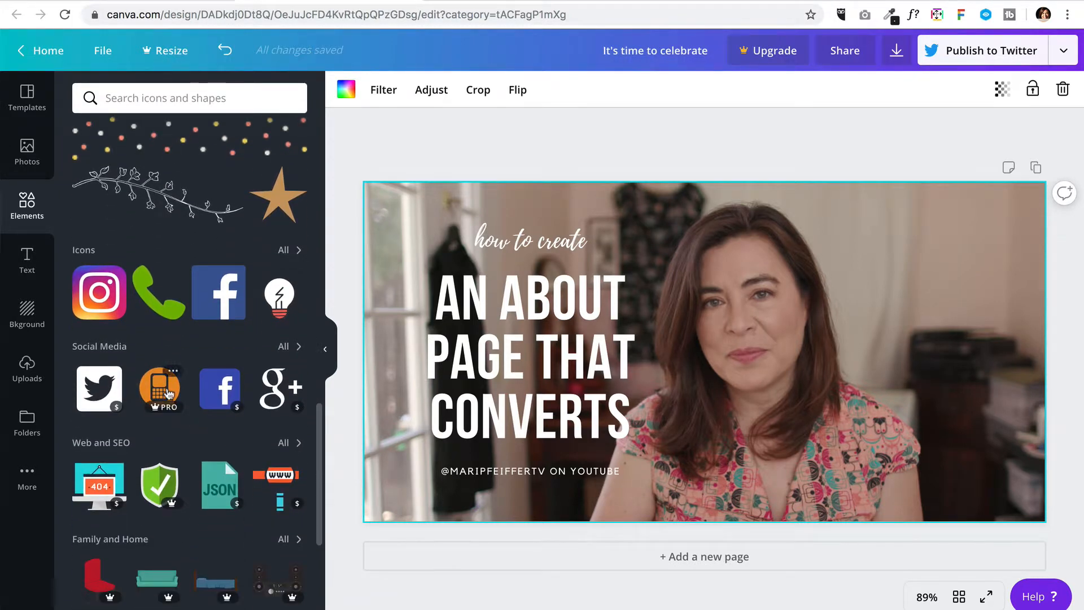
# Add a plain square shape to the design, move it over the text block, and deselect it.
pyautogui.scroll(8, 168, 394)
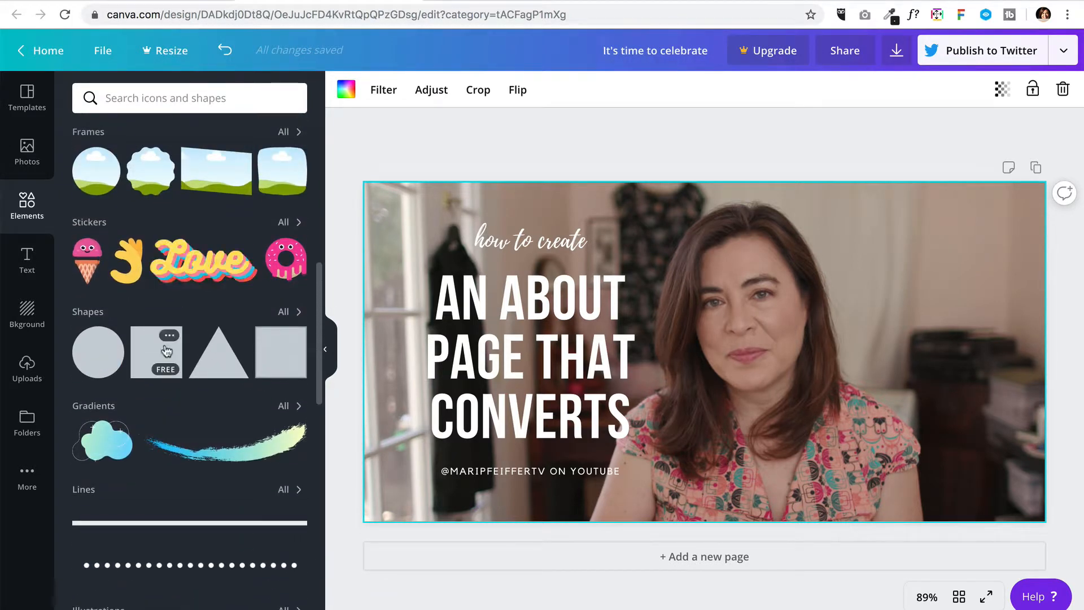
pyautogui.click(152, 348)
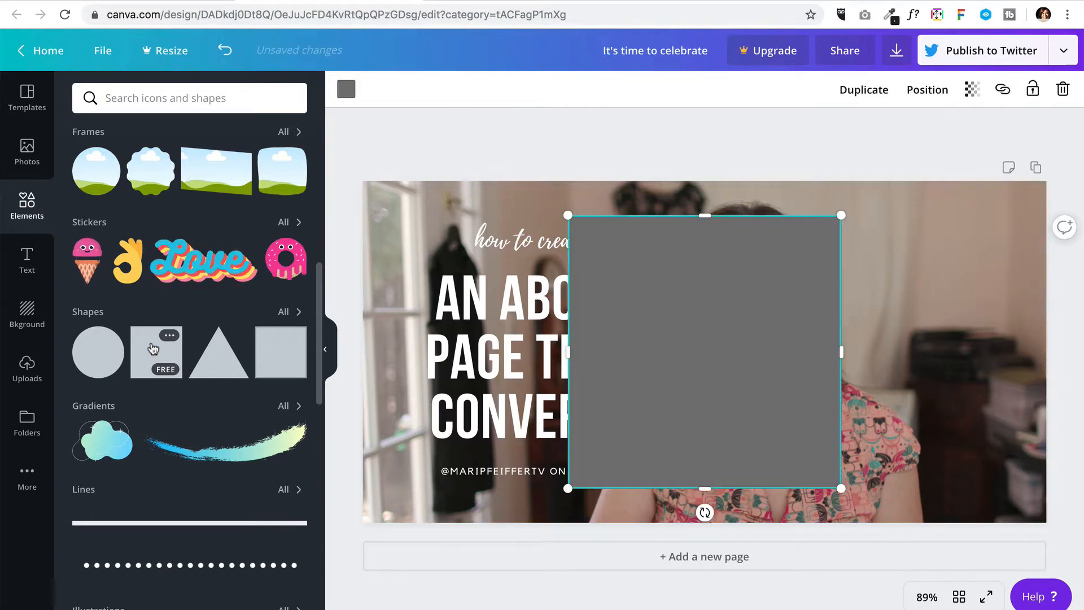
pyautogui.click(325, 349)
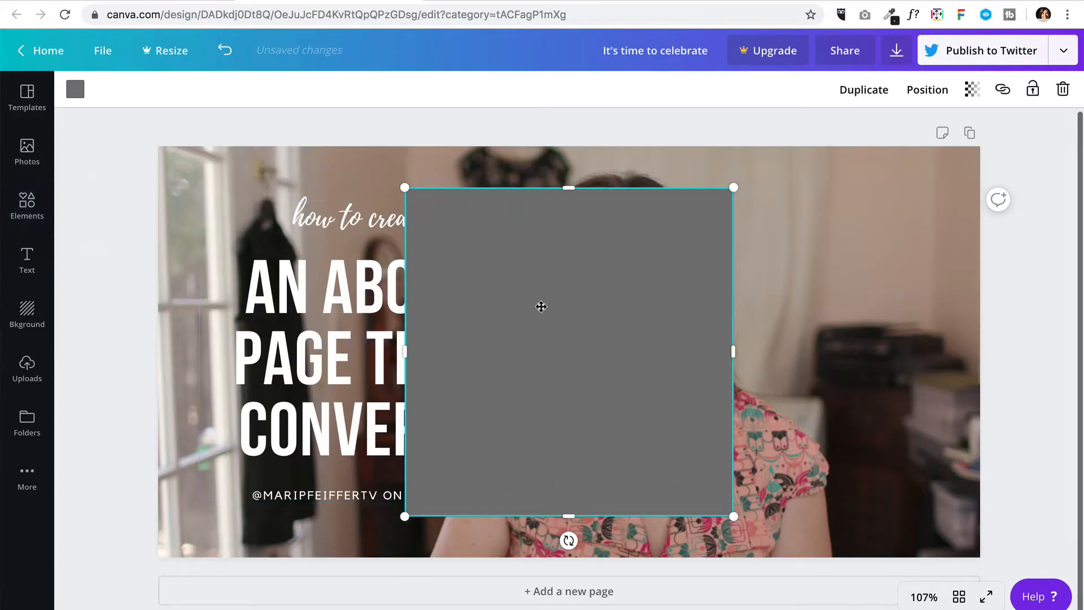
pyautogui.moveTo(656, 316); pyautogui.dragTo(442, 318)
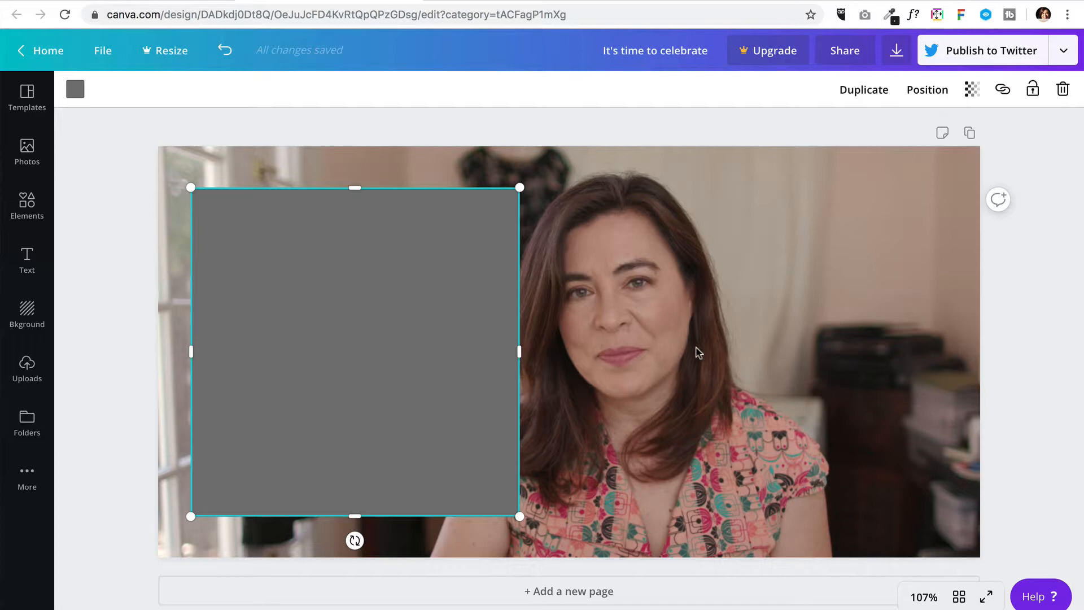
pyautogui.click(789, 135)
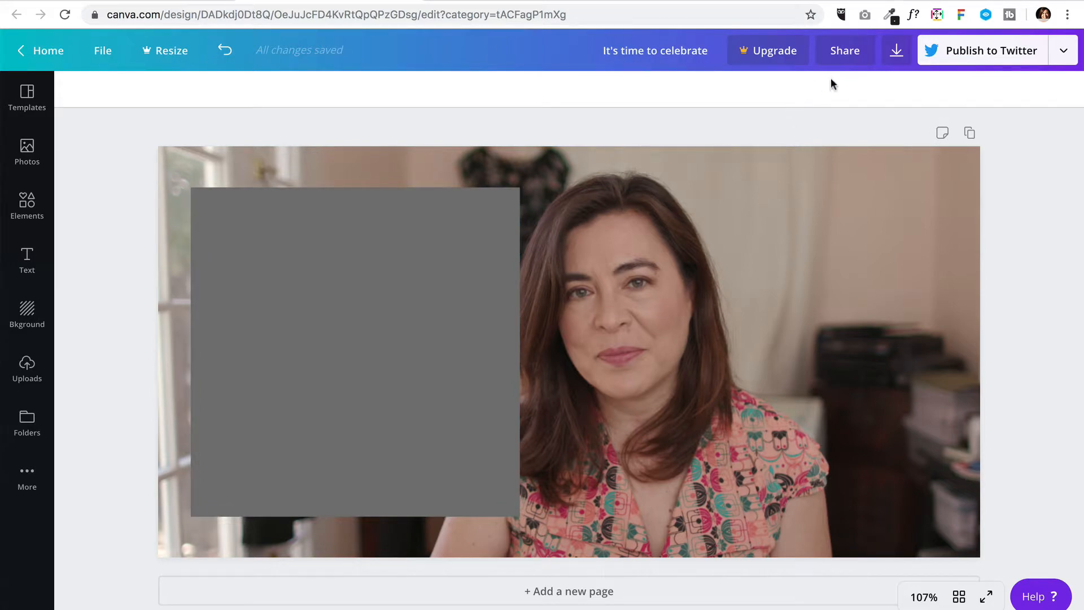
# Sample the dark colour of the hanging dress just below the square with the browser's page colour picker.
pyautogui.click(891, 15)
pyautogui.click(841, 39)
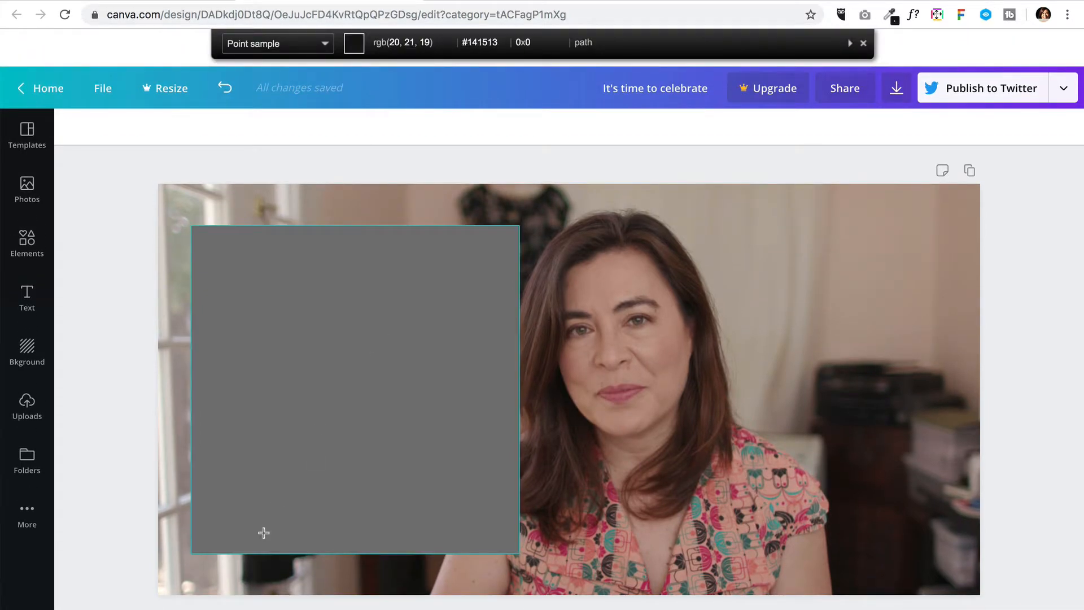
pyautogui.click(253, 565)
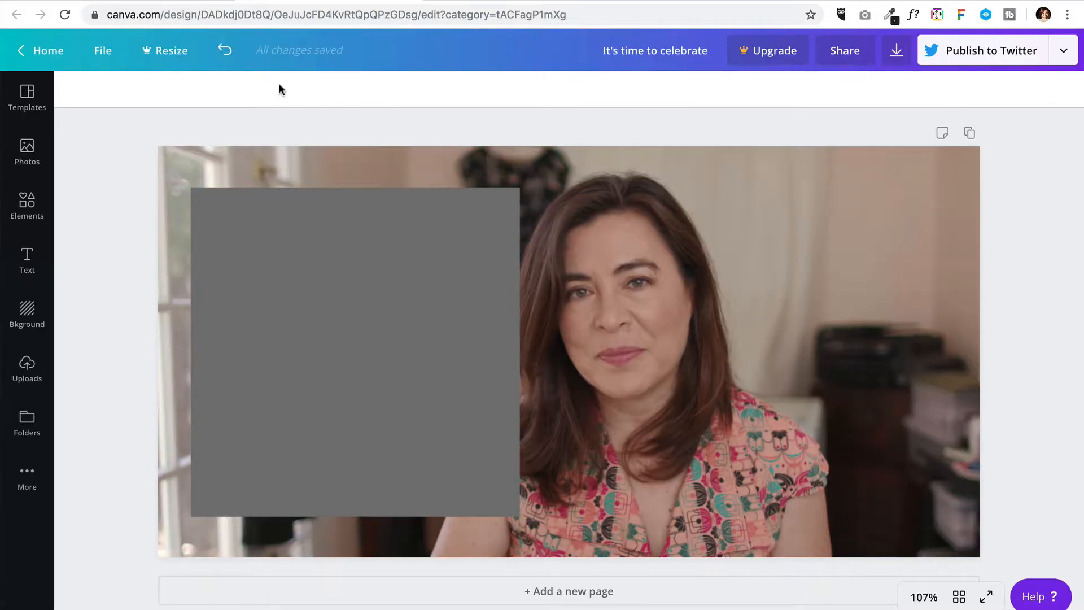
# Fill the square with the sampled dark colour #212021 and deselect it.
pyautogui.click(253, 221)
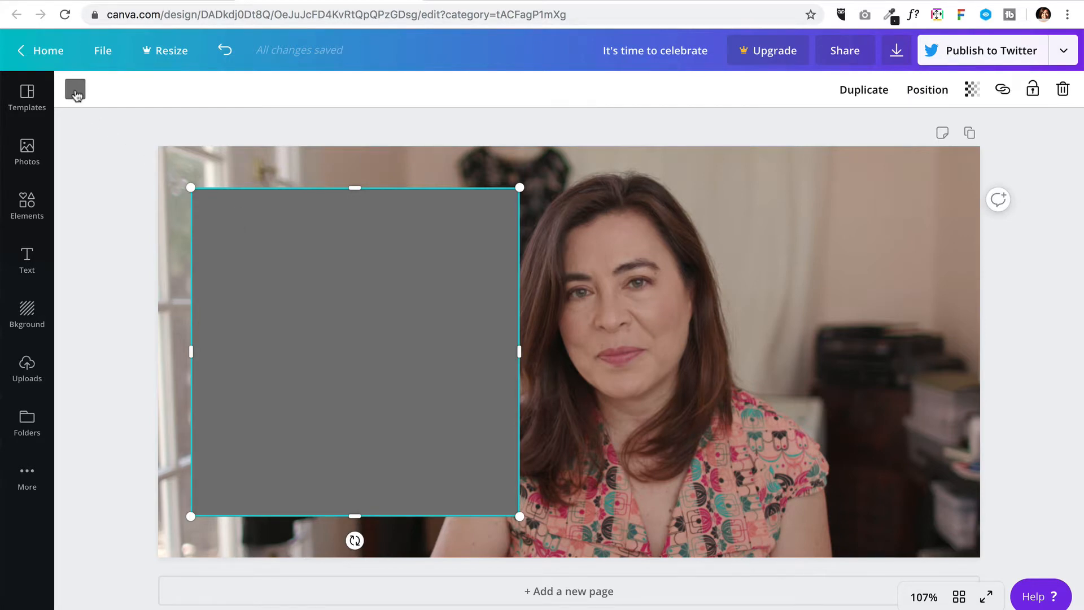
pyautogui.click(76, 90)
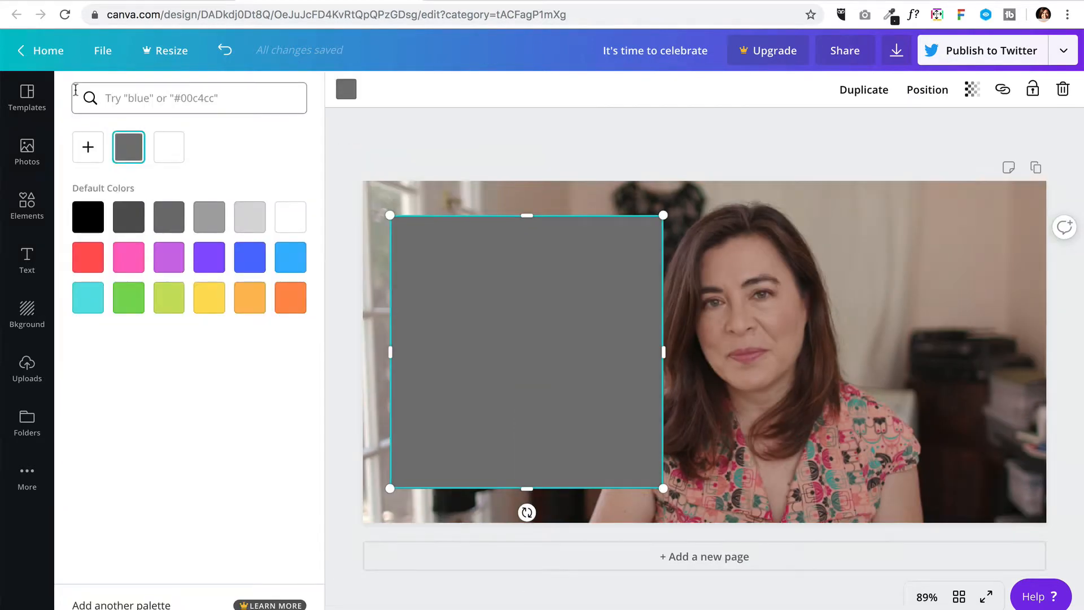
pyautogui.click(184, 101)
pyautogui.hotkey('ctrl', 'v')
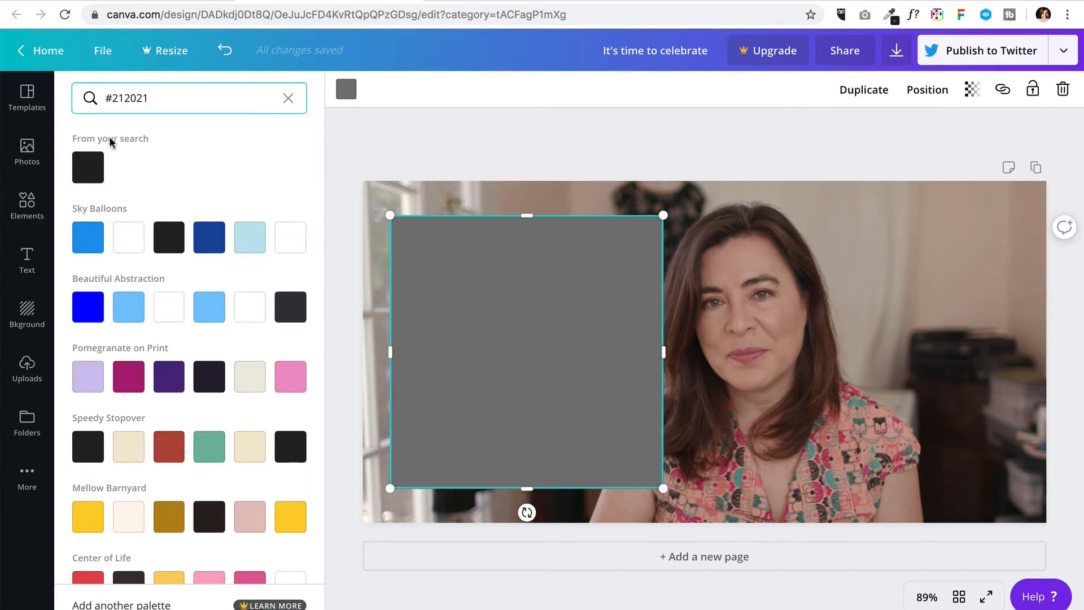
pyautogui.click(96, 169)
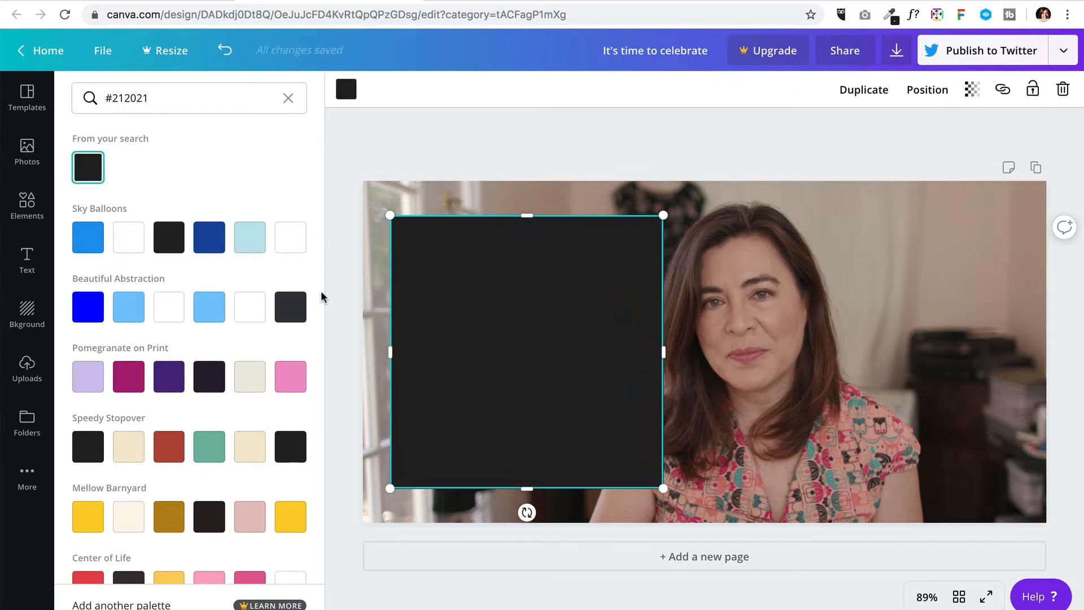
pyautogui.click(397, 139)
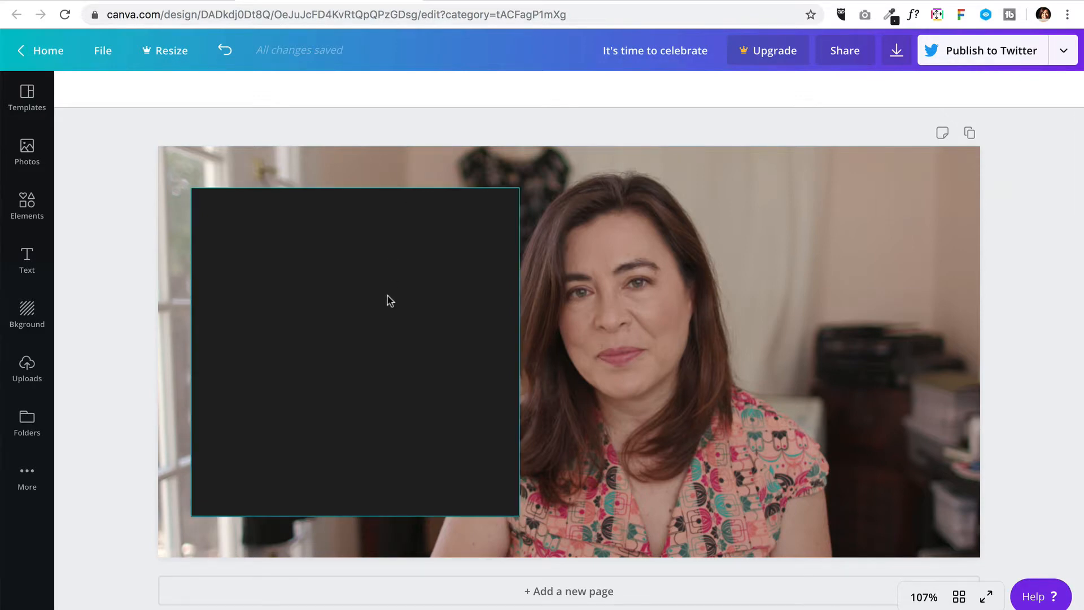
# Send the dark square backward so that it sits behind the text.
pyautogui.click(430, 271)
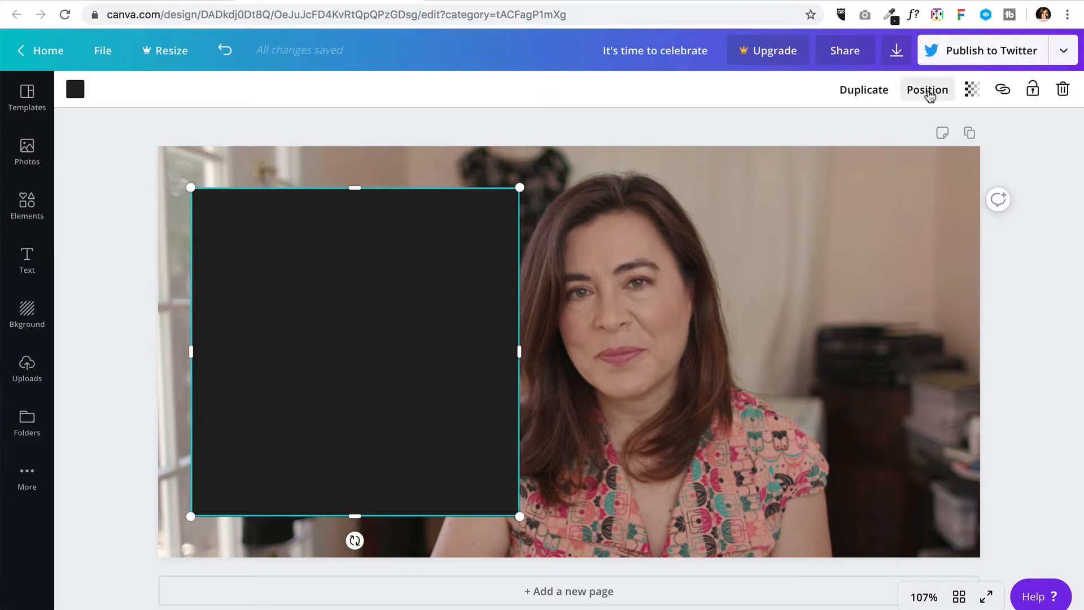
pyautogui.click(929, 93)
pyautogui.click(875, 140)
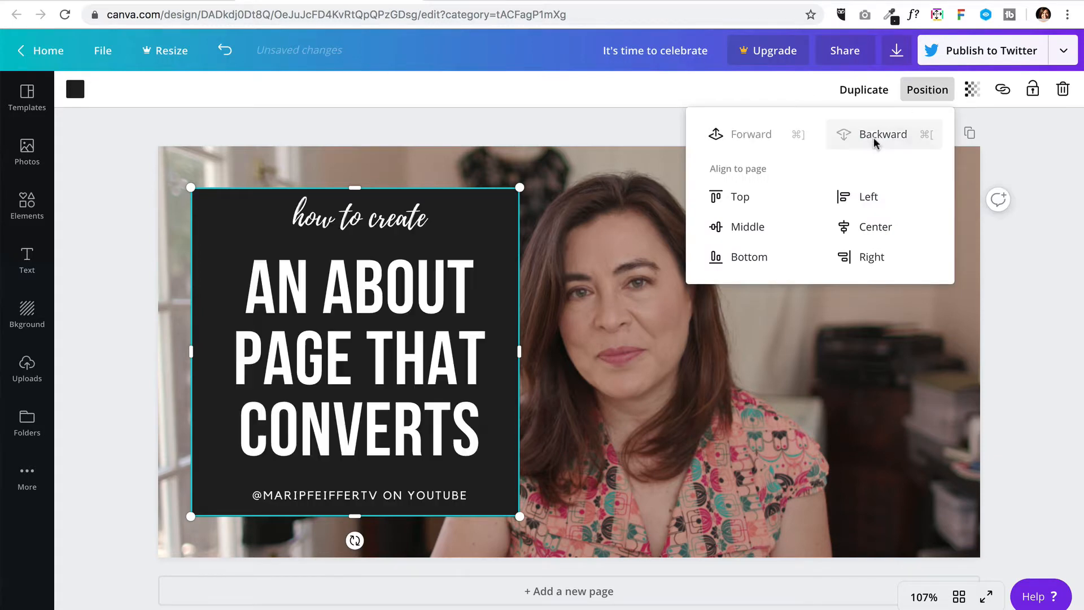
pyautogui.click(645, 338)
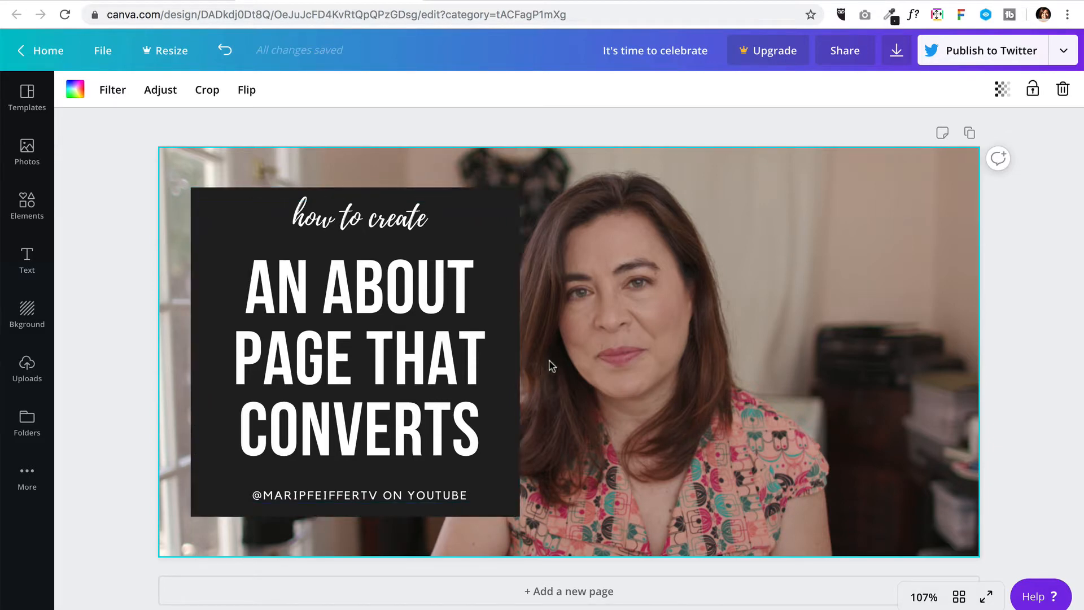
# Set the dark square's transparency to 36 and deselect it.
pyautogui.click(216, 198)
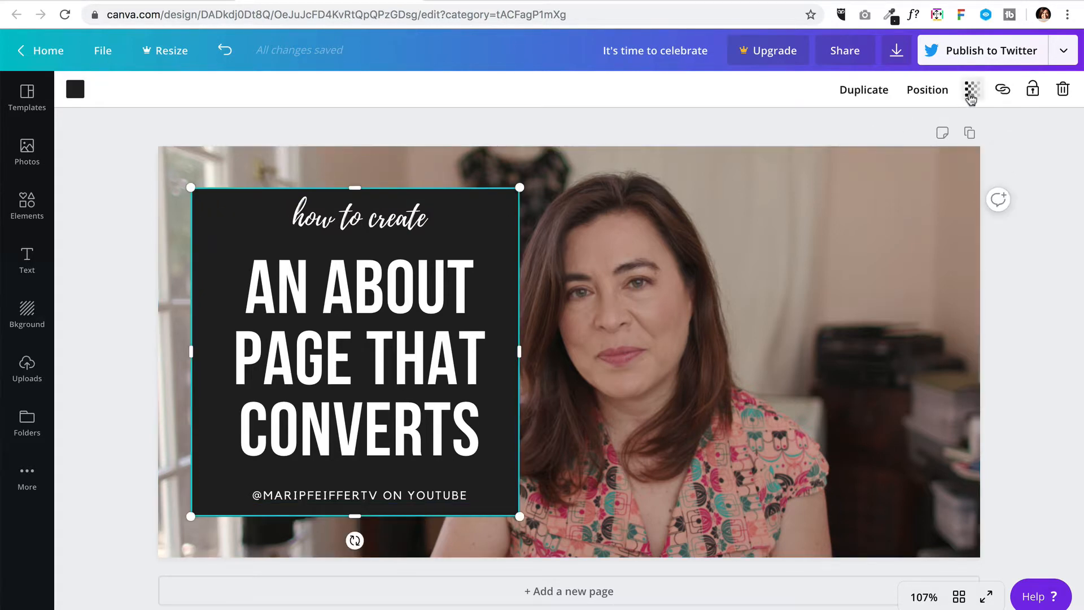
pyautogui.click(972, 98)
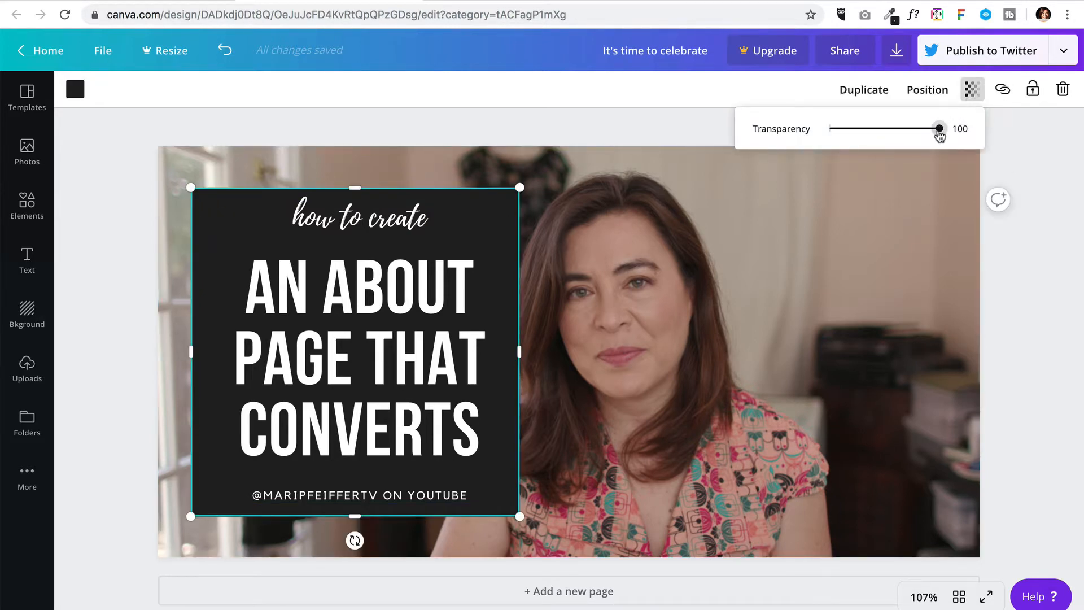
pyautogui.moveTo(939, 130); pyautogui.dragTo(871, 139)
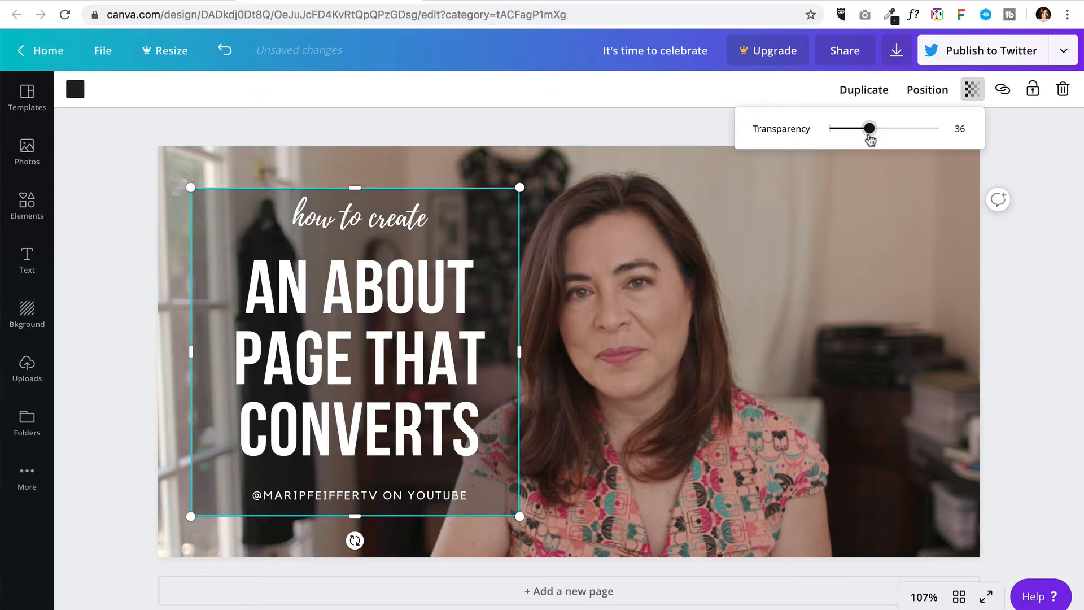
pyautogui.moveTo(870, 139); pyautogui.dragTo(869, 140)
pyautogui.click(867, 317)
pyautogui.click(1058, 321)
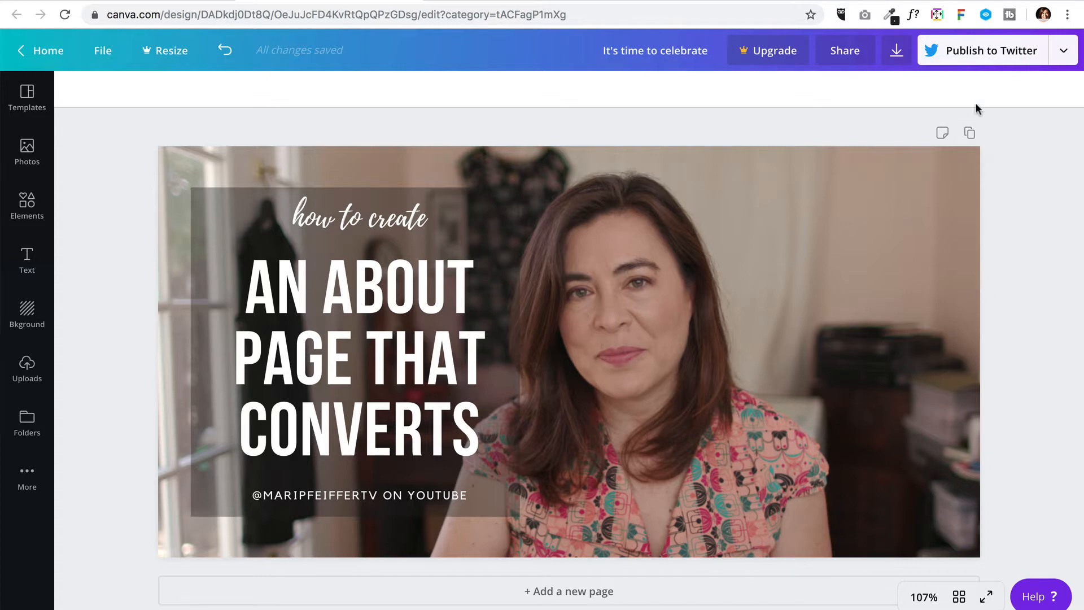
# Review the Publish to Twitter option and the list of other publishing destinations.
pyautogui.click(967, 53)
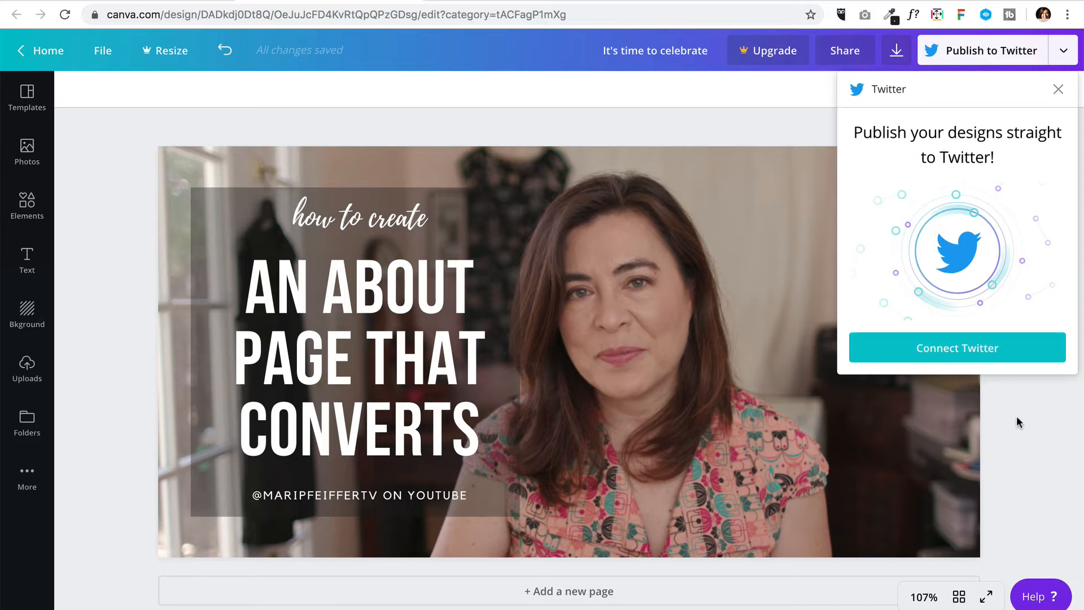
pyautogui.click(1058, 90)
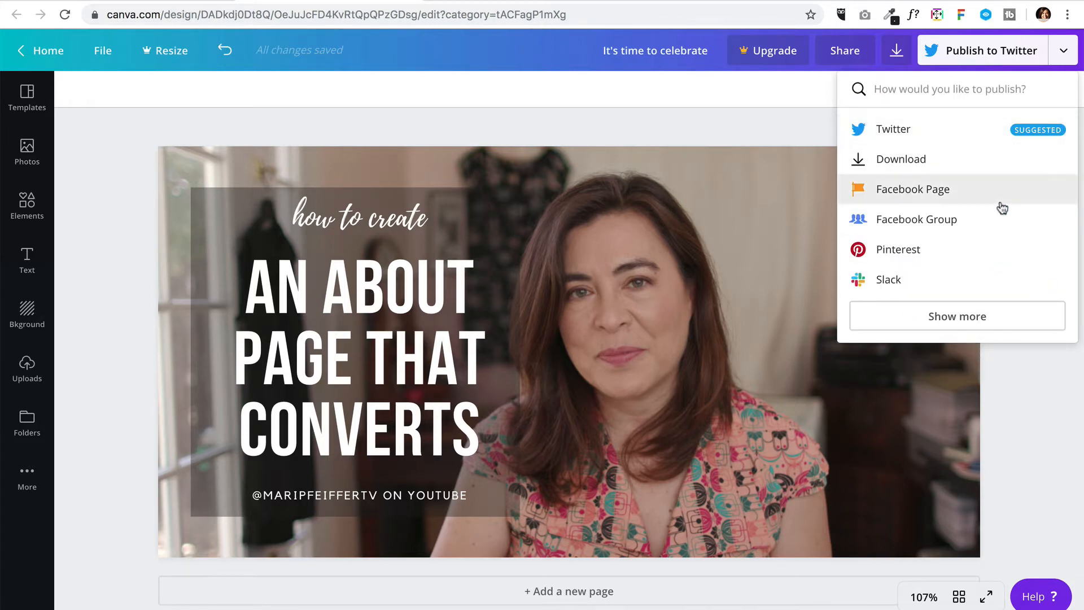
pyautogui.click(1048, 411)
pyautogui.click(1064, 52)
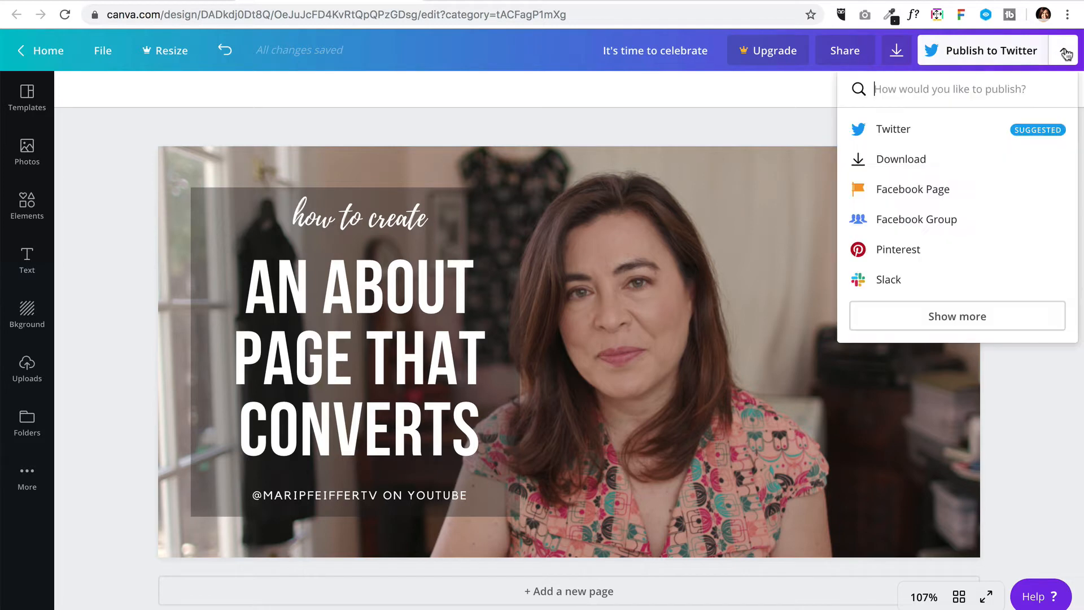
# Review the file types offered for downloading the design, leaving PNG selected.
pyautogui.click(887, 164)
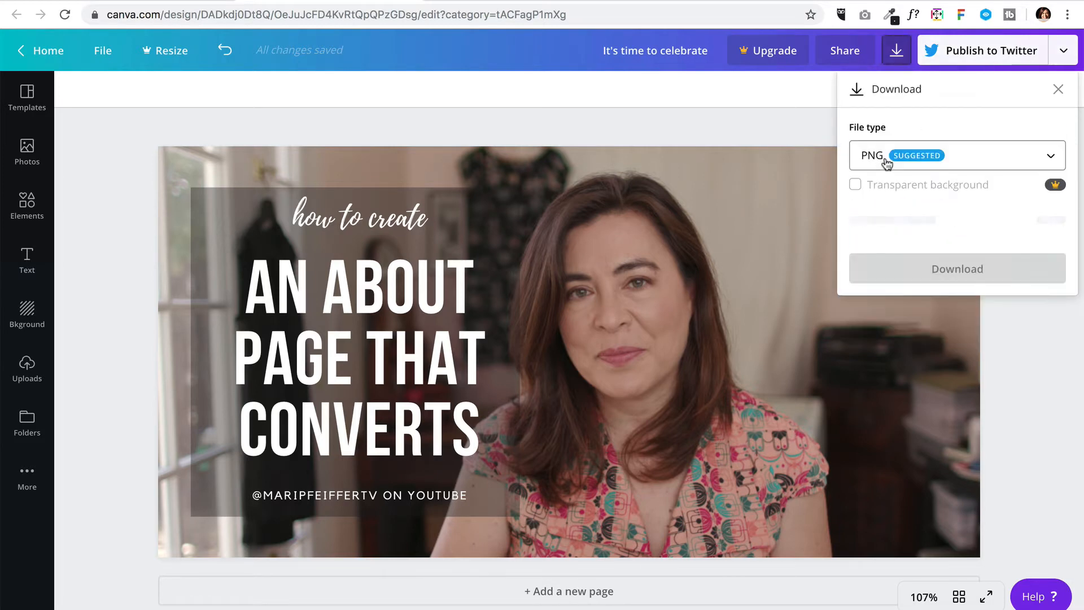
pyautogui.click(1050, 161)
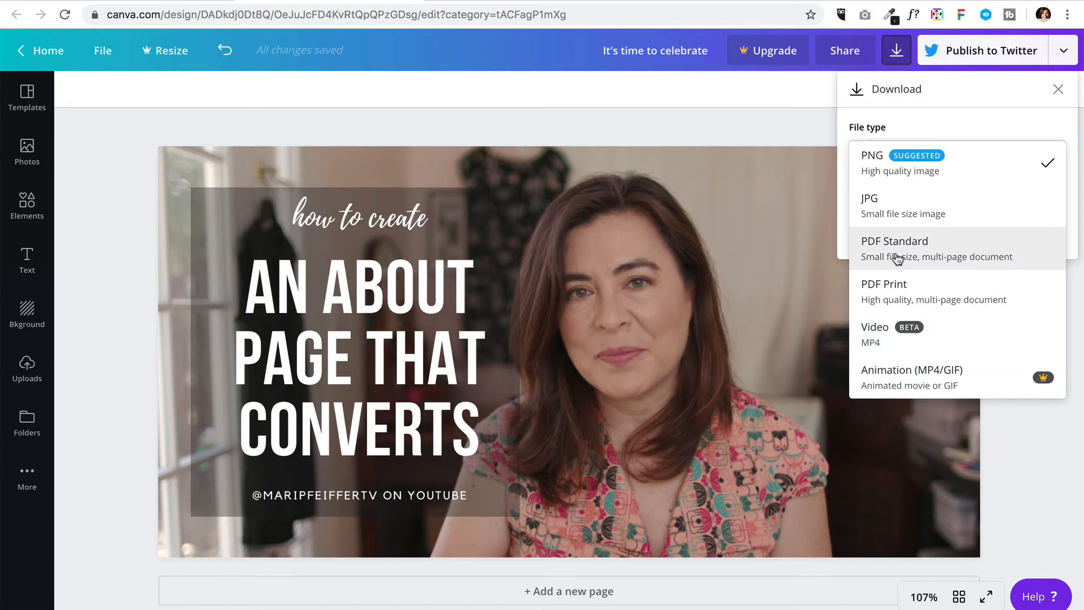
pyautogui.click(1029, 467)
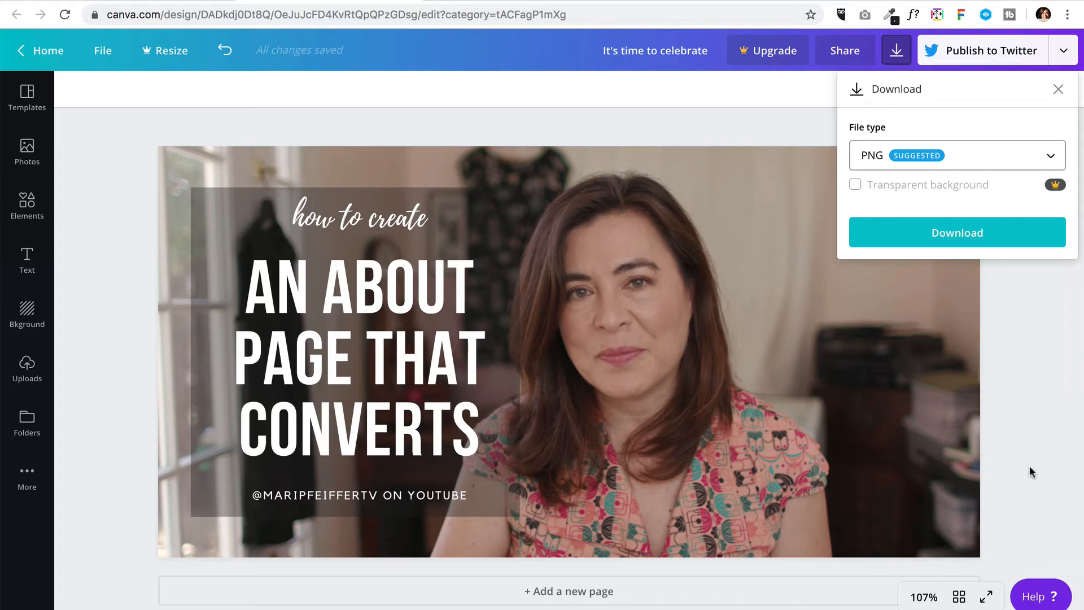
# Close the download options and return to the Canva home page.
pyautogui.click(1026, 376)
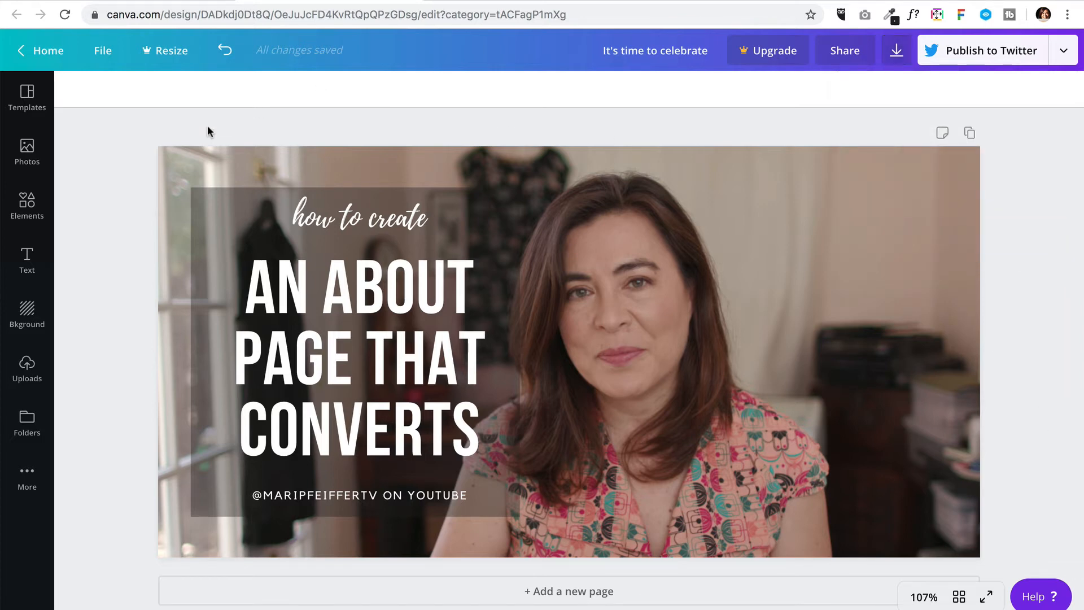
pyautogui.click(55, 57)
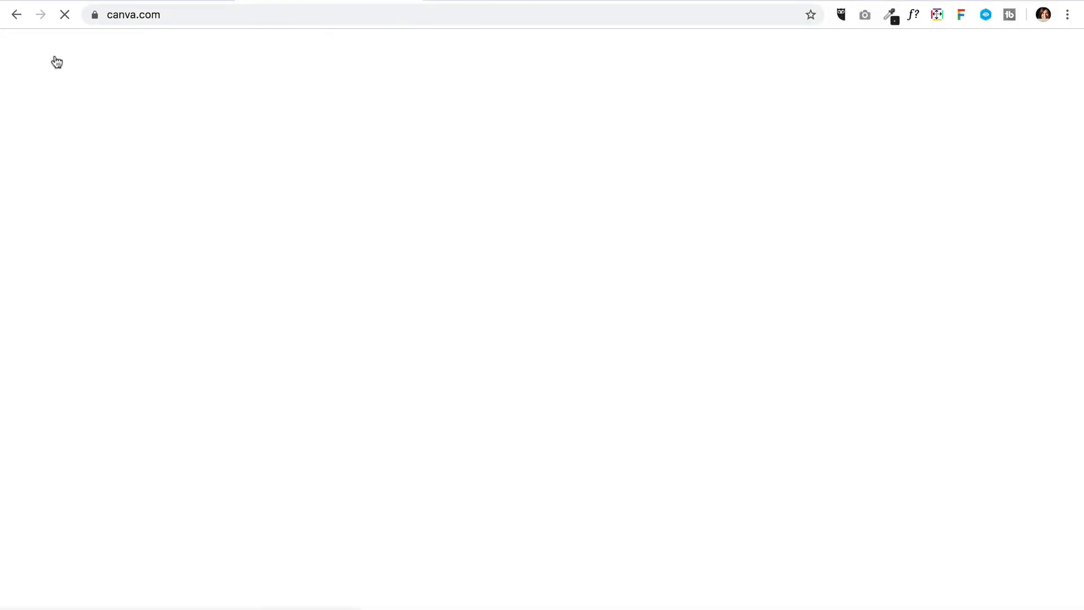
# Reload the home page and check the "It's time to celebrate" design's thumbnail among the saved designs.
pyautogui.scroll(-8, 339, 368)
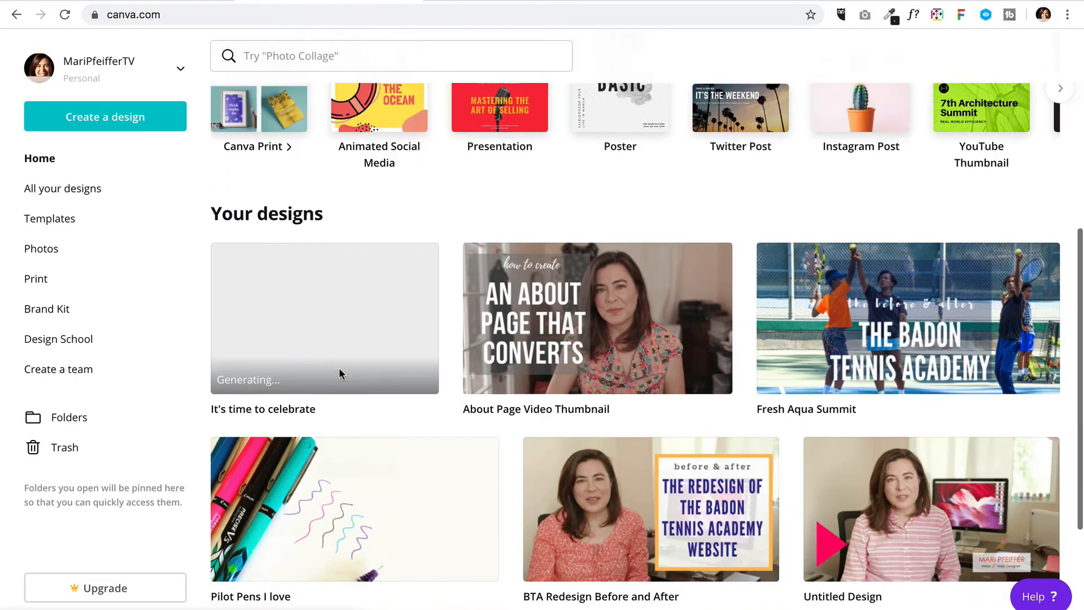
pyautogui.scroll(8, 252, 324)
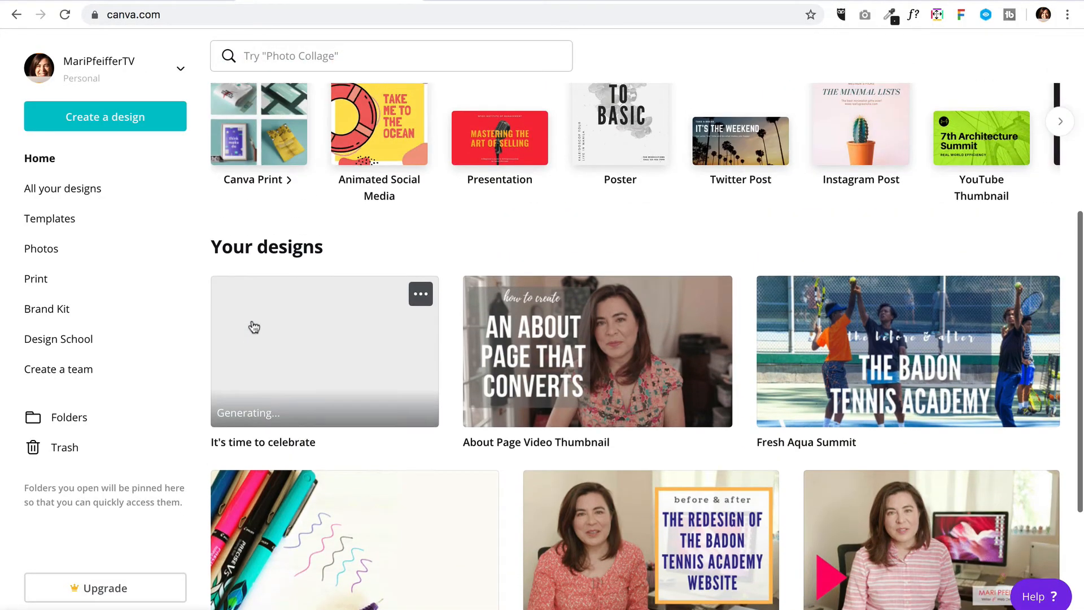
pyautogui.scroll(-5, 252, 324)
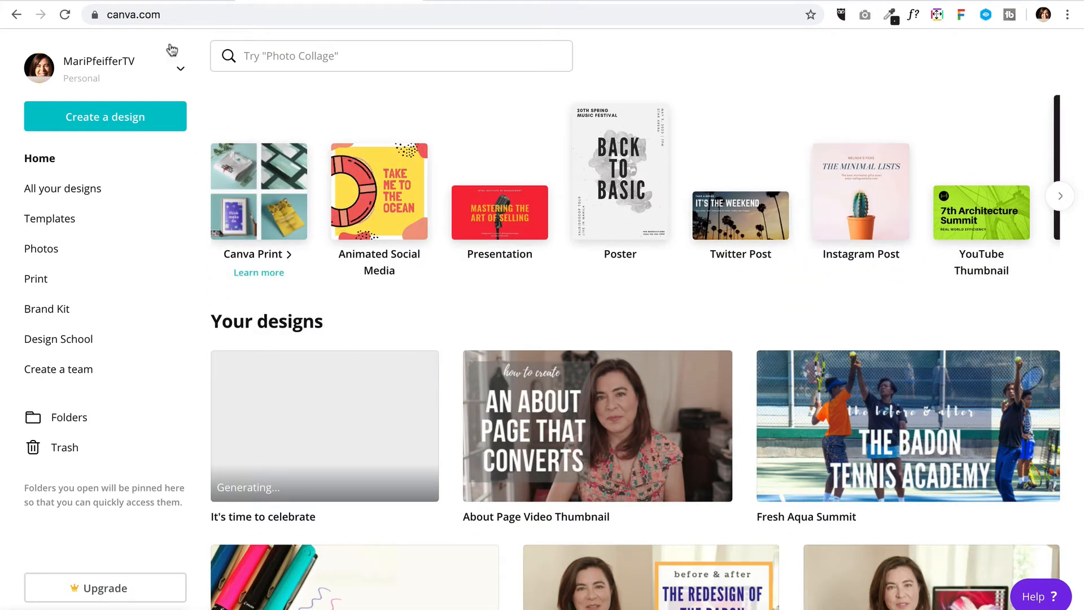
pyautogui.click(64, 17)
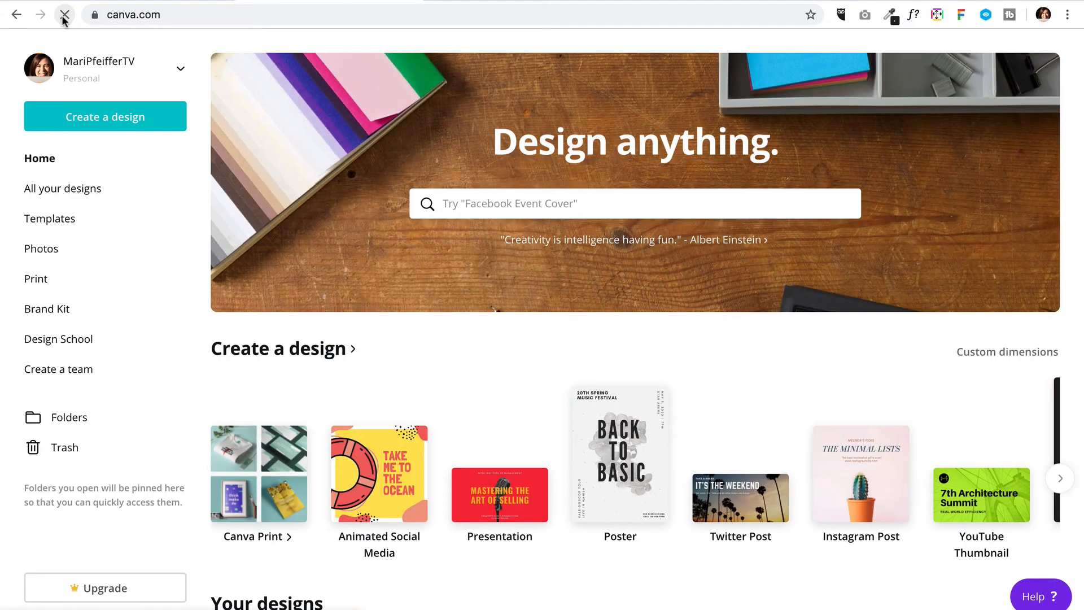
pyautogui.scroll(-6, 211, 252)
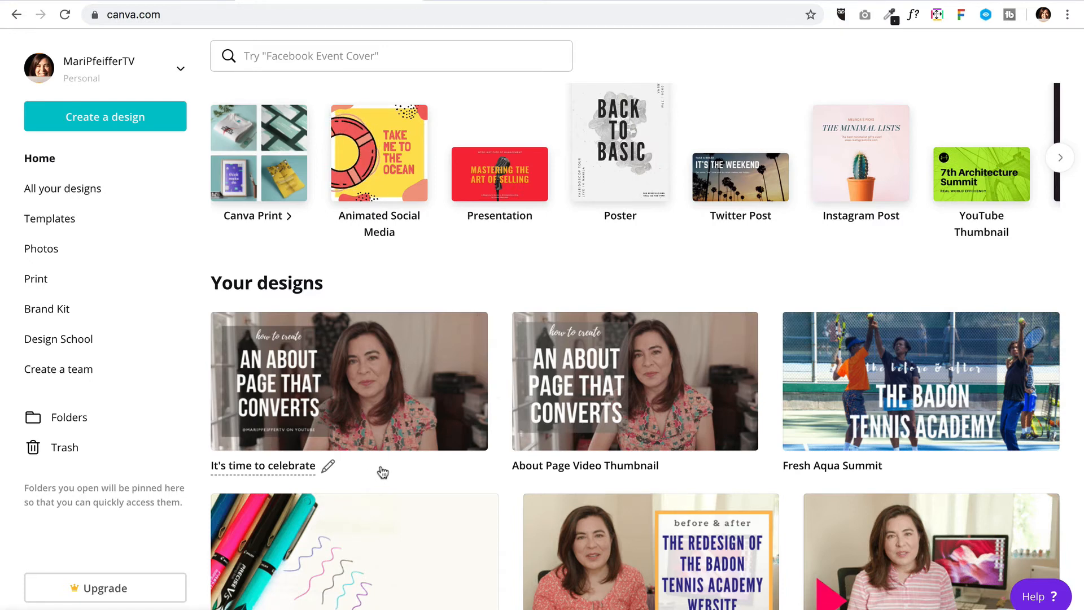
# Browse further design types offered for creating a design and look over the older saved designs.
pyautogui.scroll(4, 358, 252)
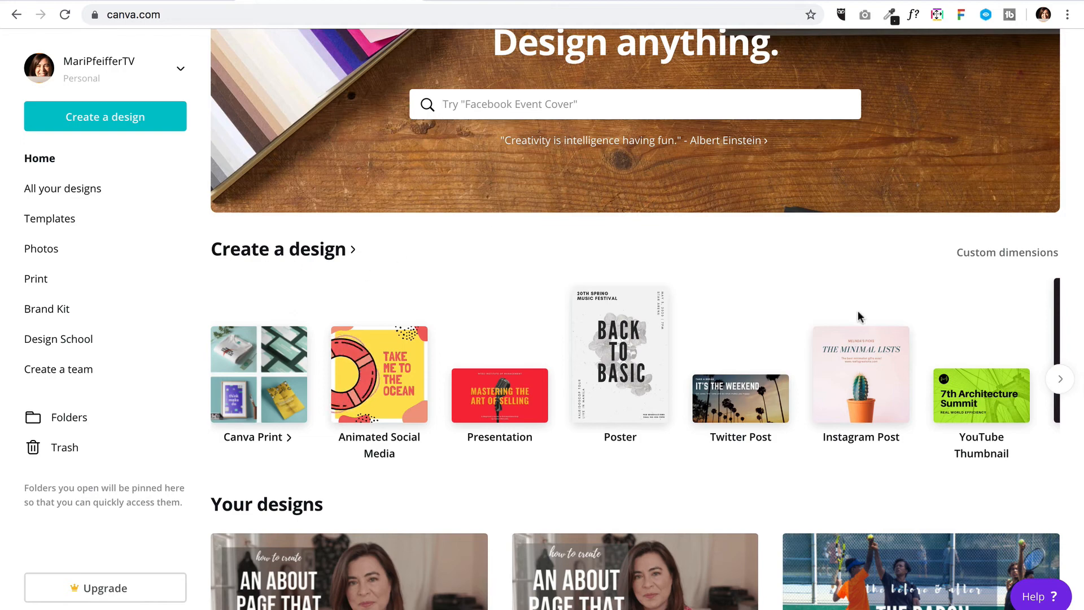
pyautogui.click(1058, 382)
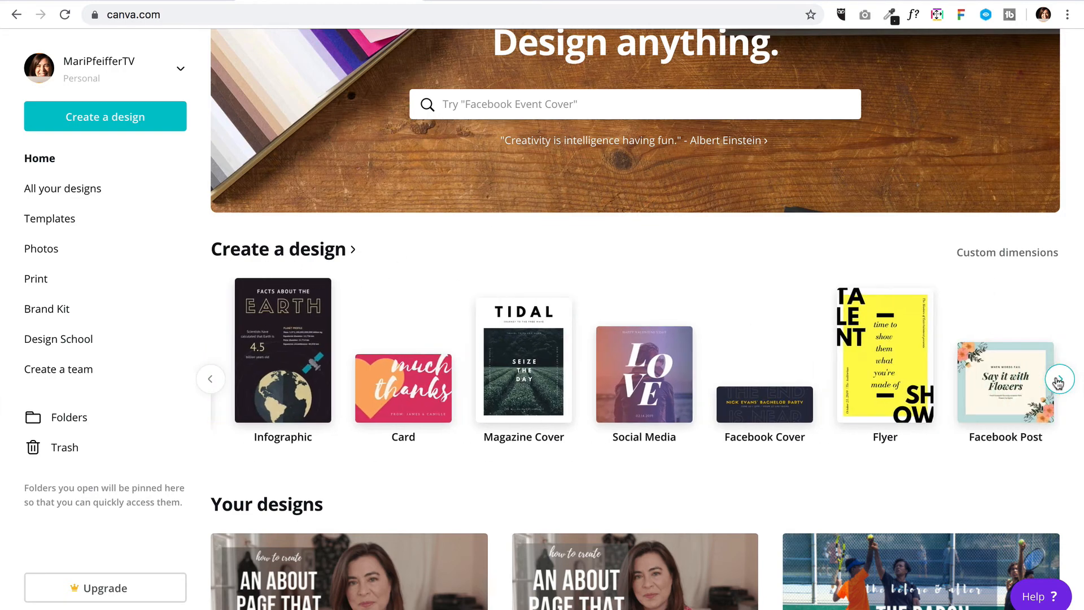
pyautogui.scroll(-7, 788, 480)
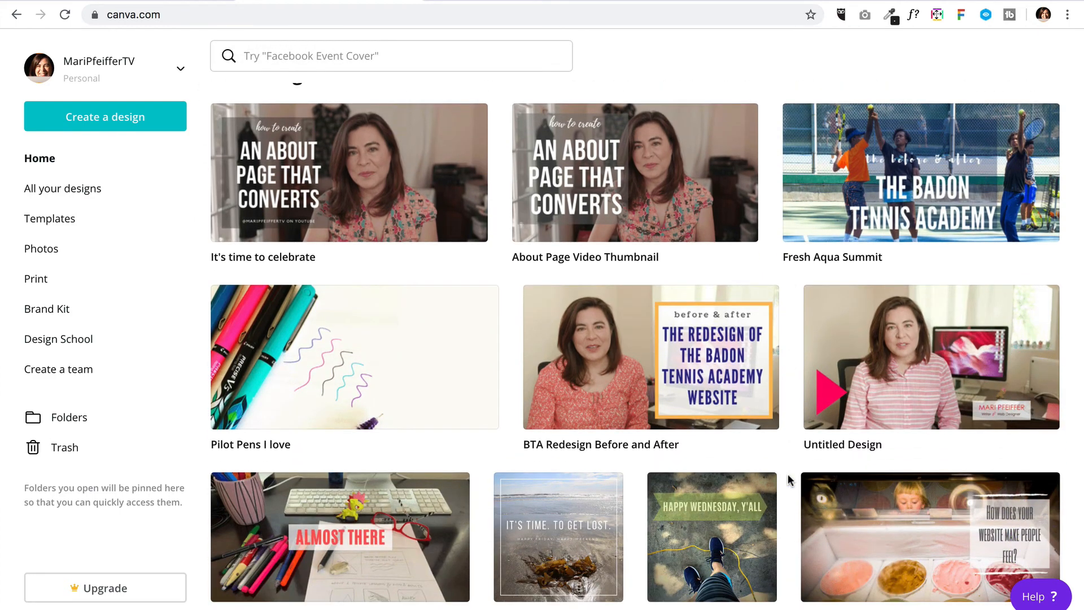
pyautogui.scroll(6, 788, 480)
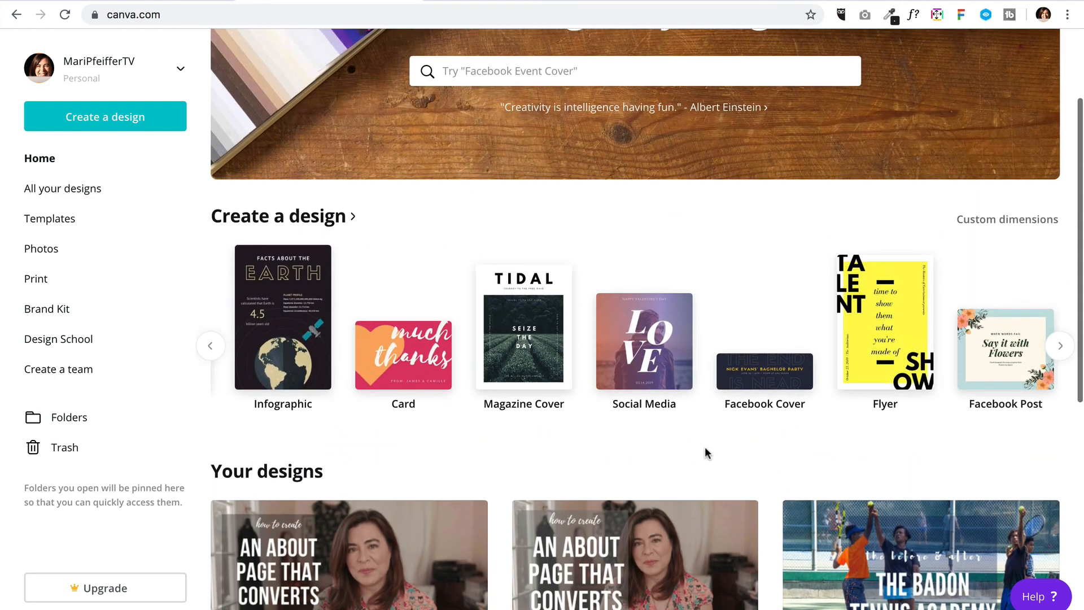